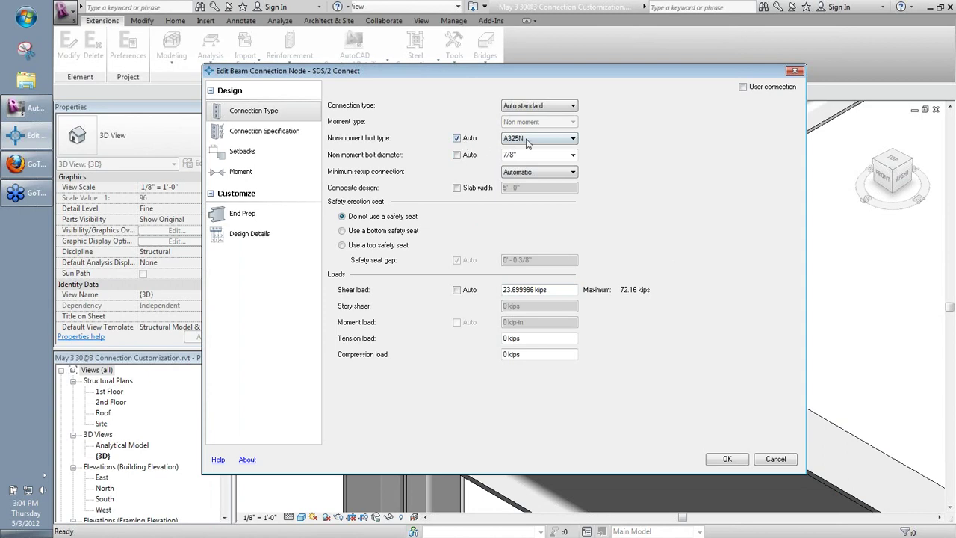
# Select 7/8" as the beam connection's non-moment bolt diameter and apply the connection settings.
pyautogui.click(528, 142)
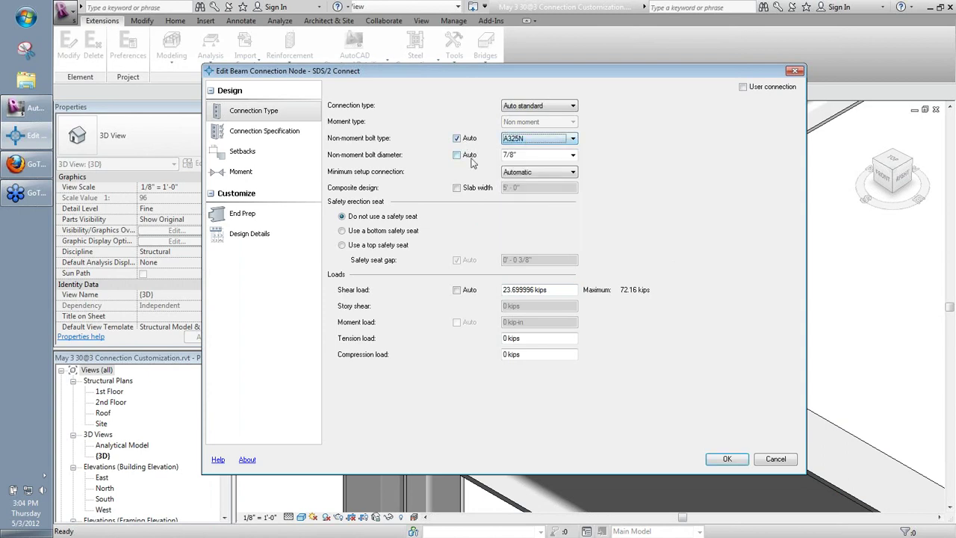
pyautogui.click(573, 157)
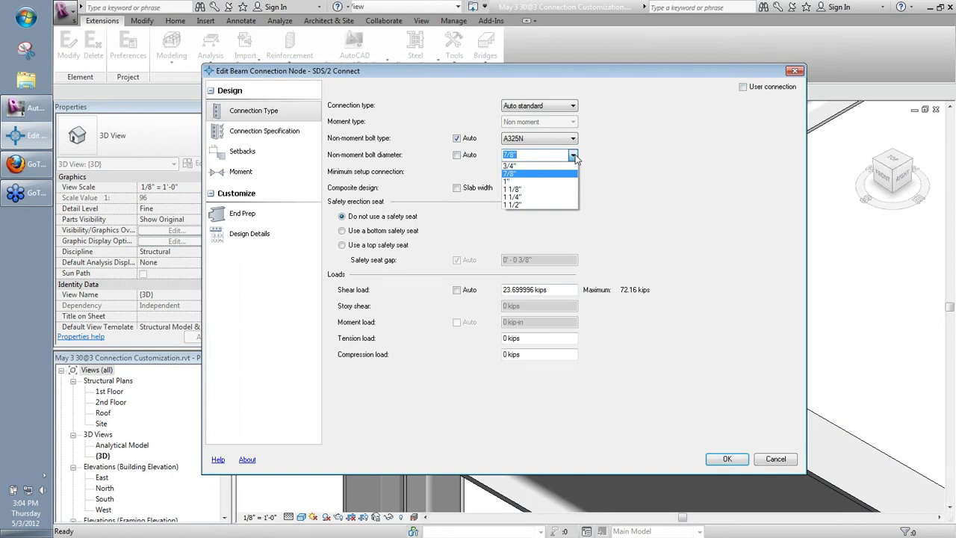
pyautogui.click(526, 173)
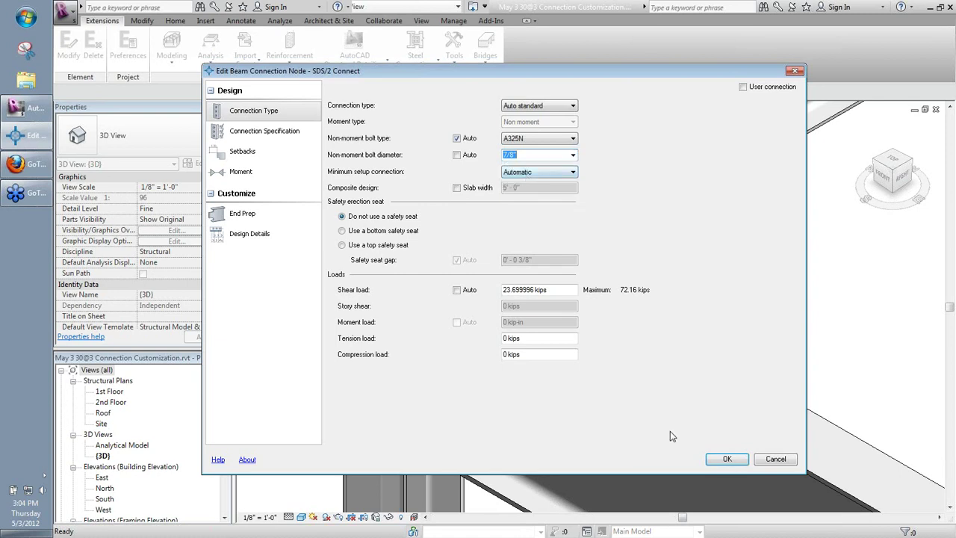
pyautogui.click(727, 458)
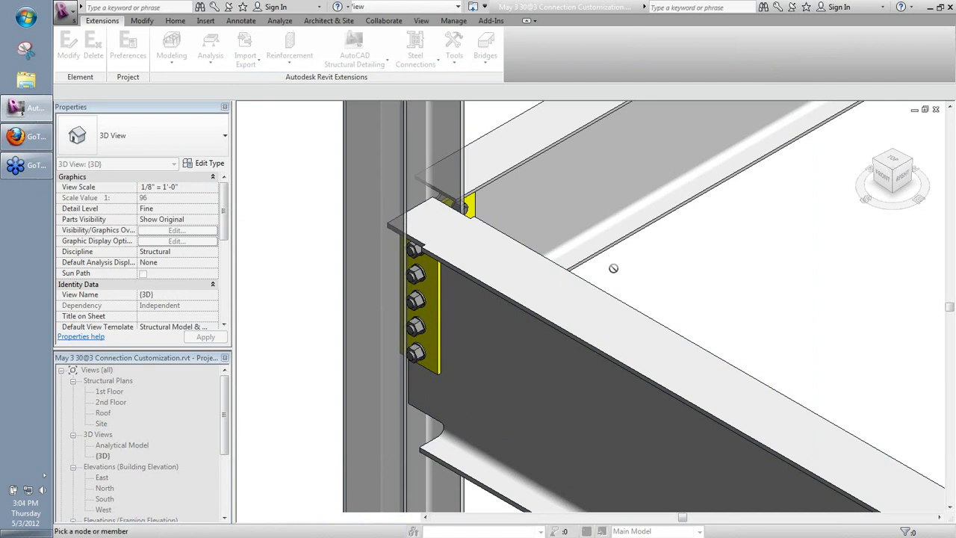
# Reopen the shear tab connection, review its available non-moment bolt types and diameters, and close it without applying changes.
pyautogui.click(439, 312)
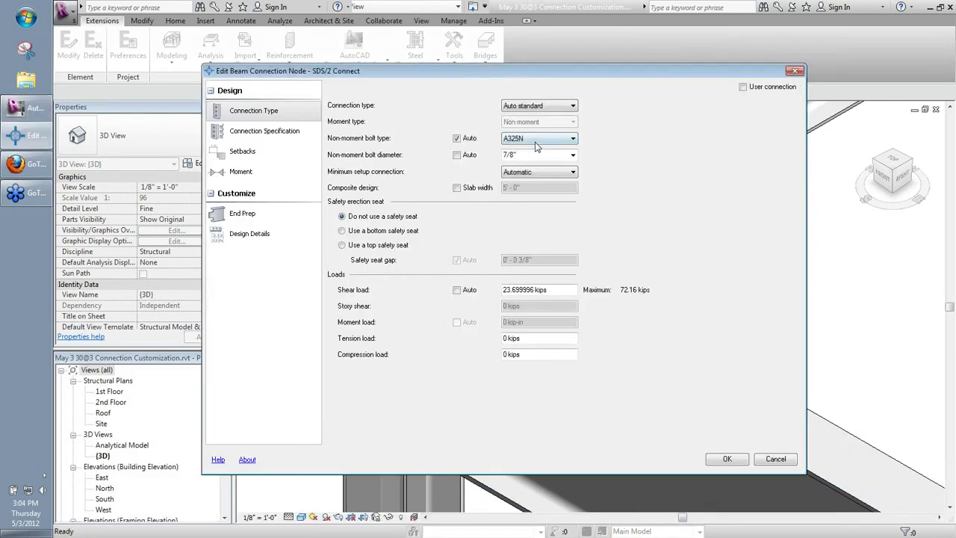
pyautogui.click(539, 139)
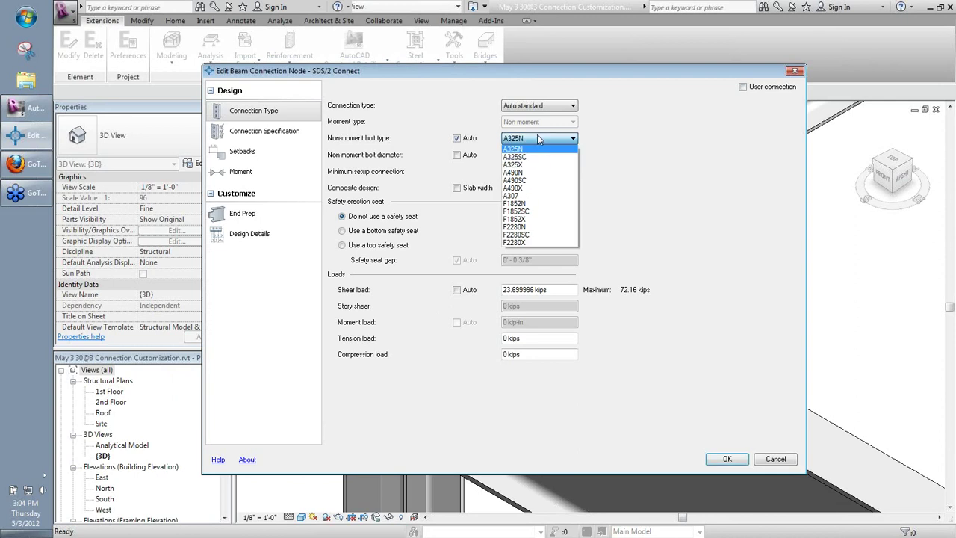
pyautogui.click(538, 139)
pyautogui.click(573, 155)
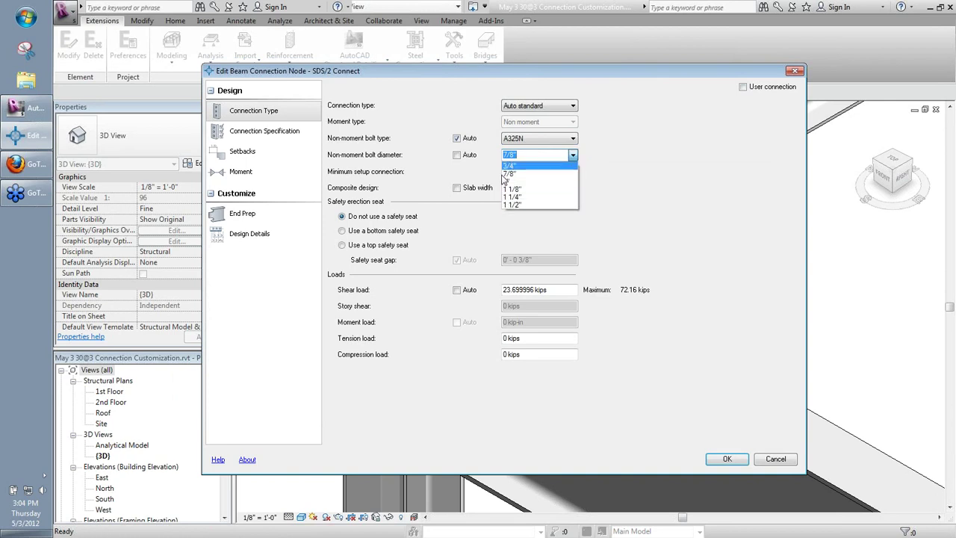
pyautogui.click(573, 156)
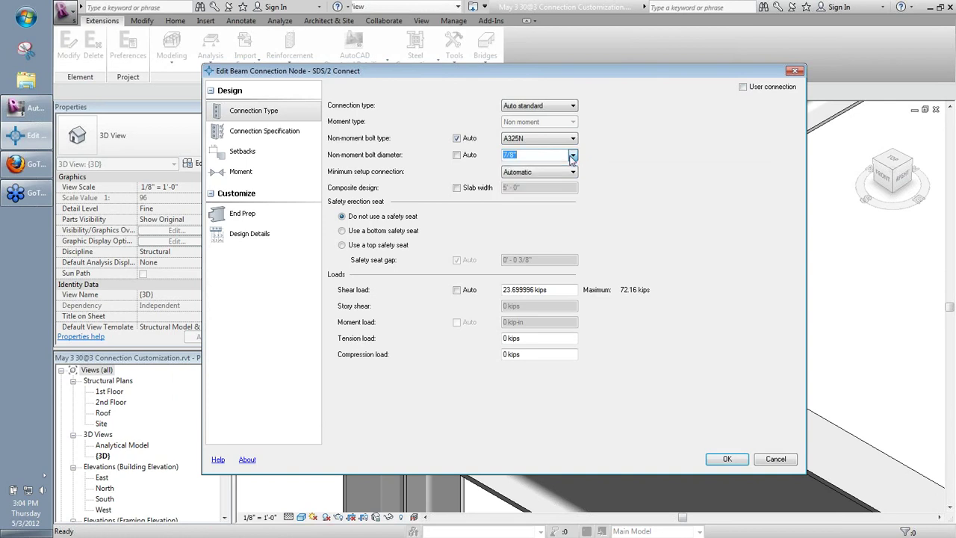
pyautogui.click(775, 459)
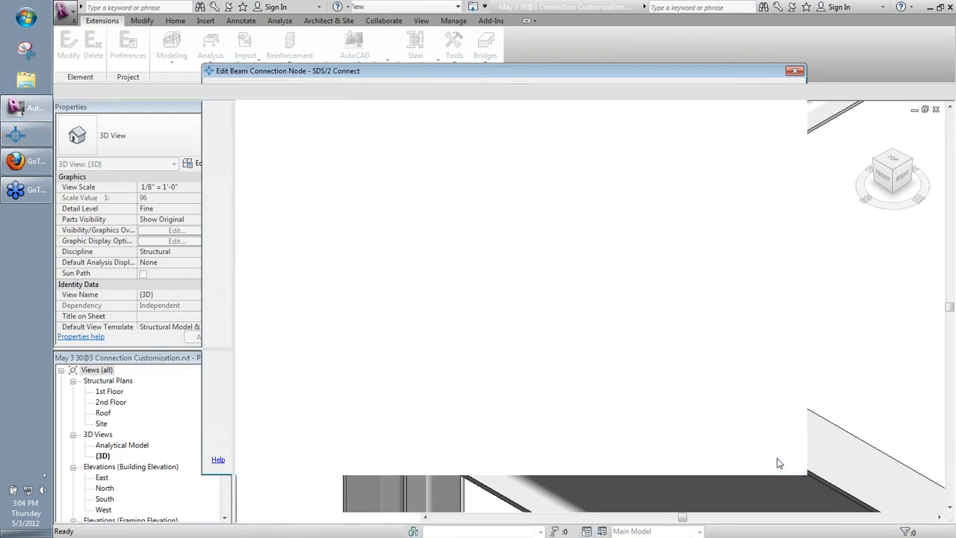
pyautogui.press('Escape')
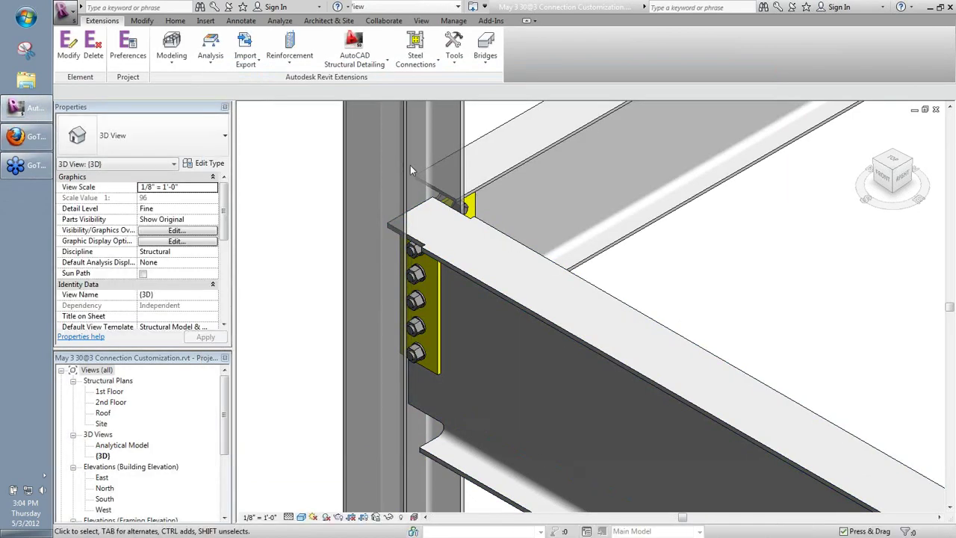
# Remove 7/8" and 1 1/8" from the available imperial bolt diameters in the SDS/2 Connect setup's bolt design criteria.
pyautogui.click(487, 21)
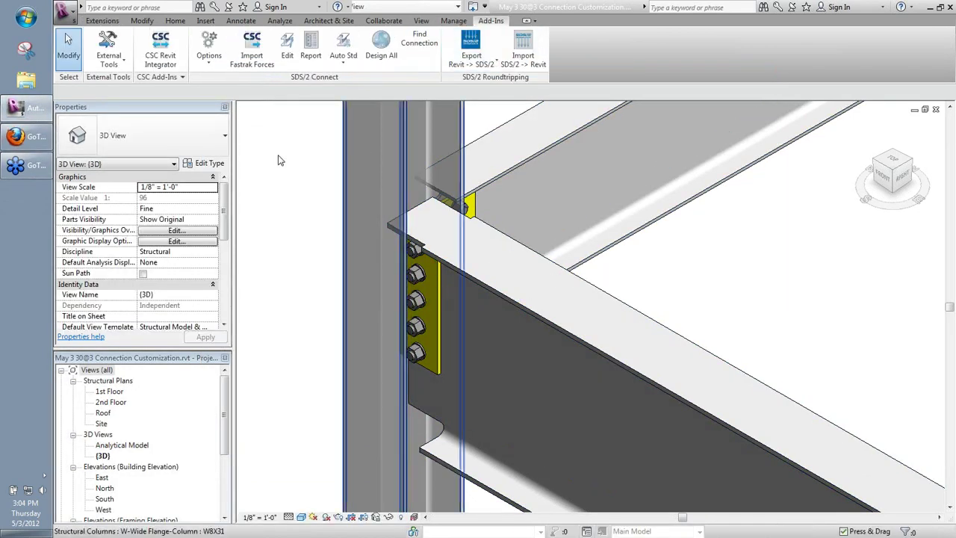
pyautogui.click(212, 60)
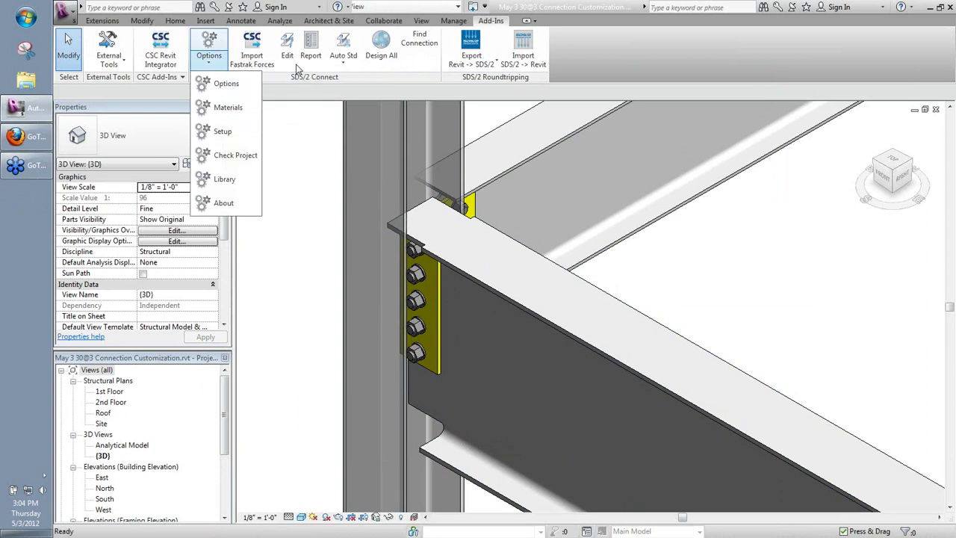
pyautogui.click(224, 132)
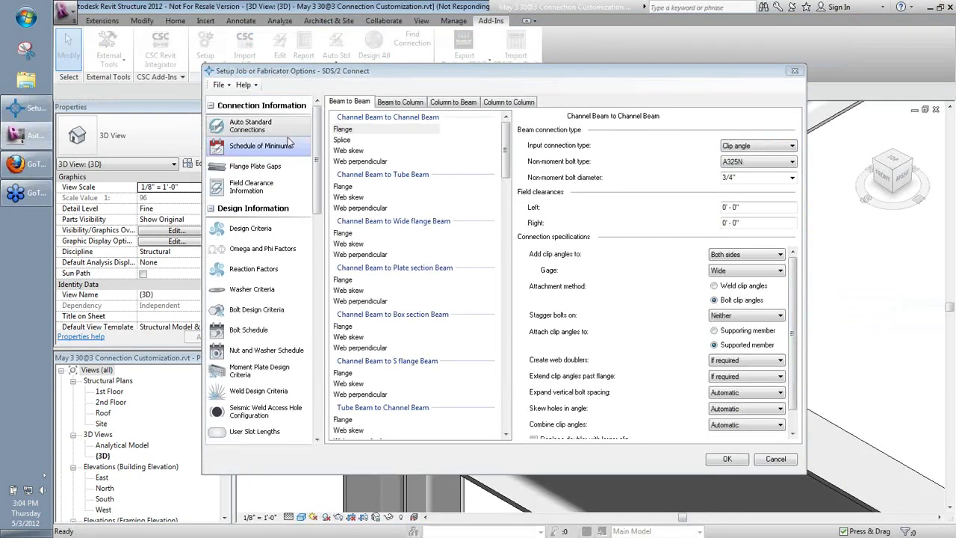
pyautogui.click(283, 312)
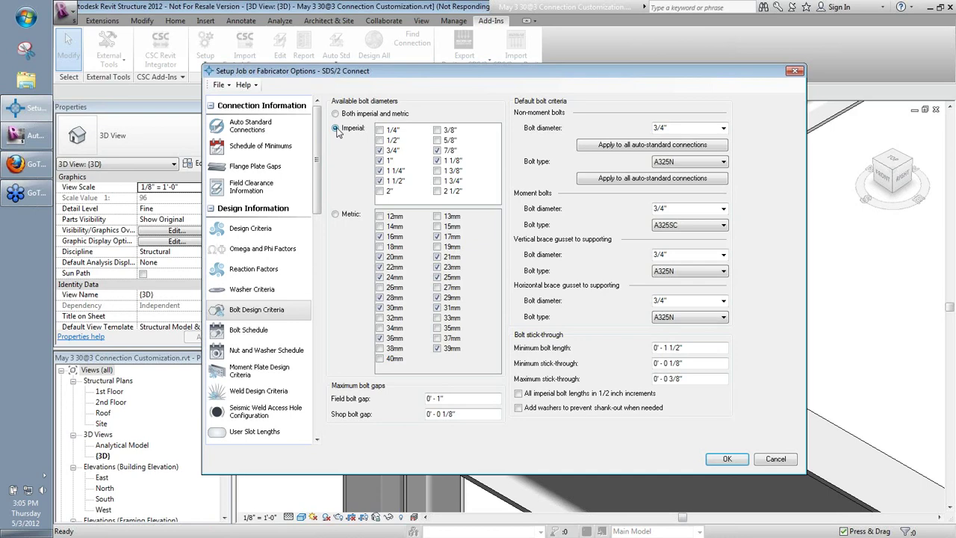
pyautogui.click(437, 161)
pyautogui.click(728, 459)
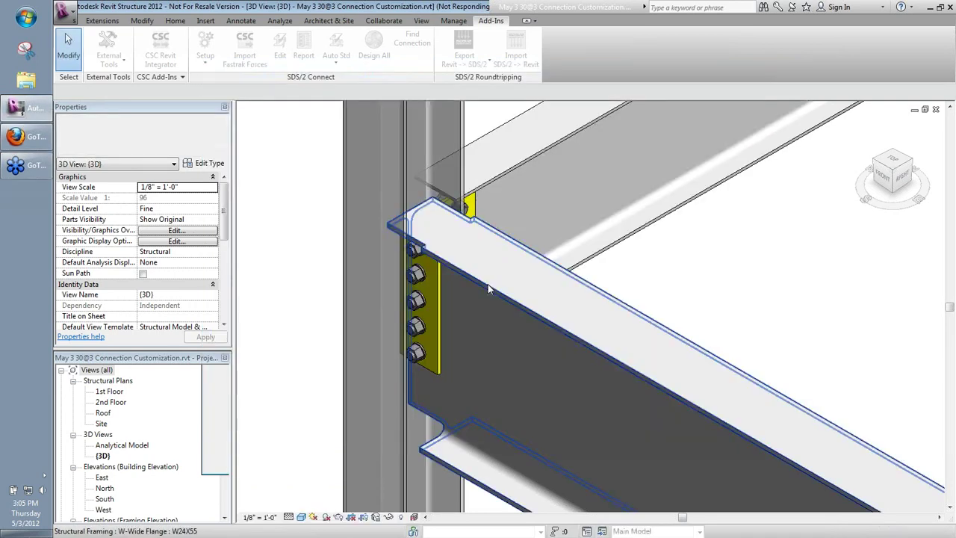
# Open the beam connection for editing and check which non-moment bolt diameters are offered.
pyautogui.press('e')
pyautogui.press('d')
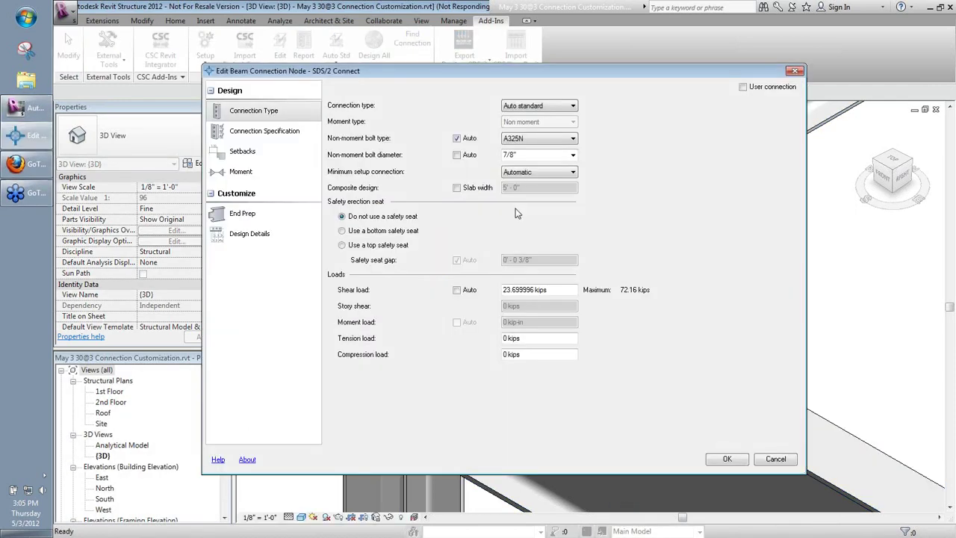
pyautogui.click(573, 155)
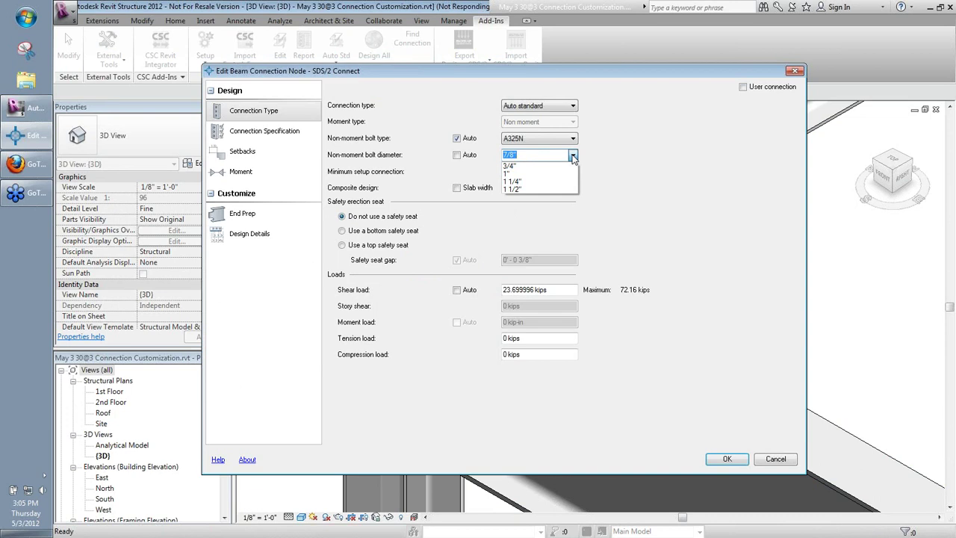
pyautogui.click(573, 156)
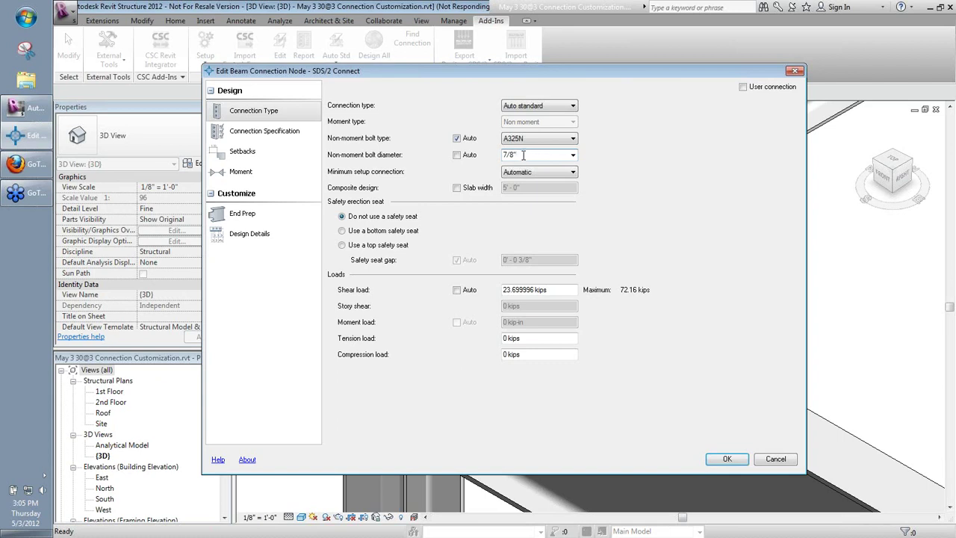
# Enter 5/8 as a custom non-moment bolt diameter for the beam connection.
pyautogui.doubleClick(523, 155)
pyautogui.click(572, 155)
pyautogui.click(520, 154)
pyautogui.write('5/8')
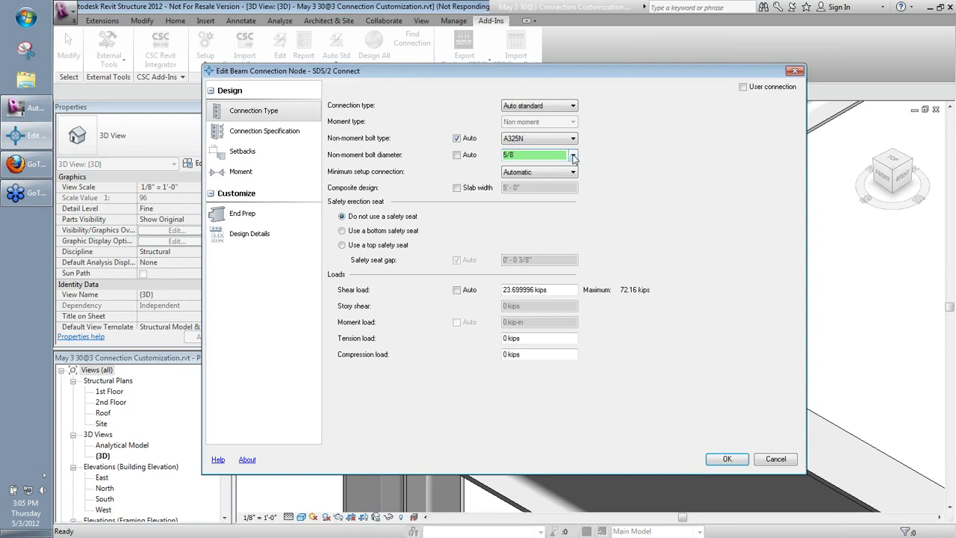
# Set the non-moment bolt diameter to Auto, keep the A325N bolt type and apply the connection settings.
pyautogui.click(572, 155)
pyautogui.click(536, 166)
pyautogui.click(458, 156)
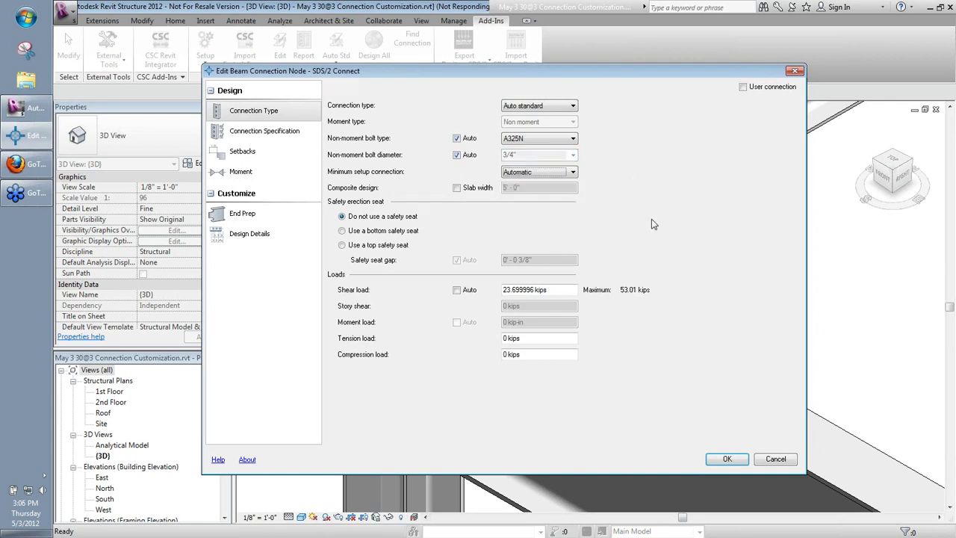
pyautogui.click(569, 139)
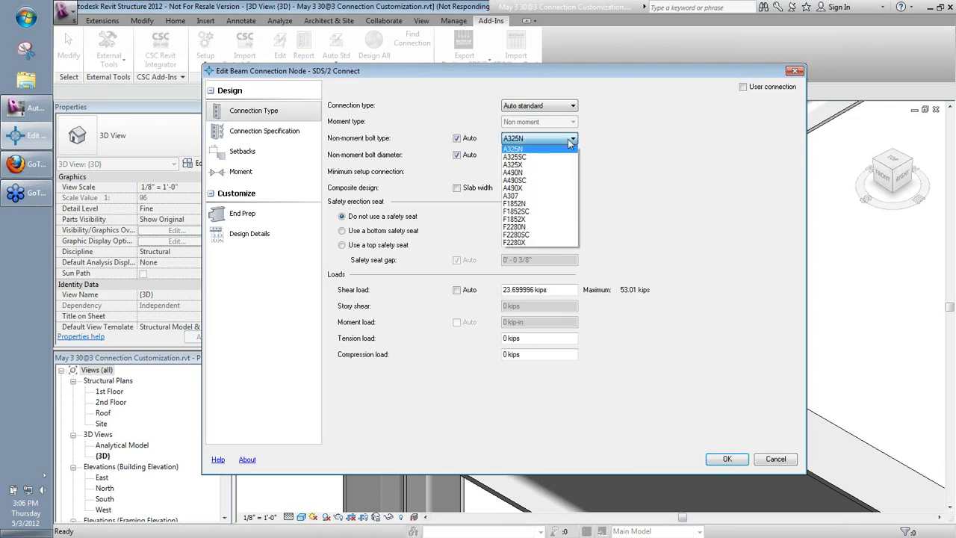
pyautogui.click(568, 139)
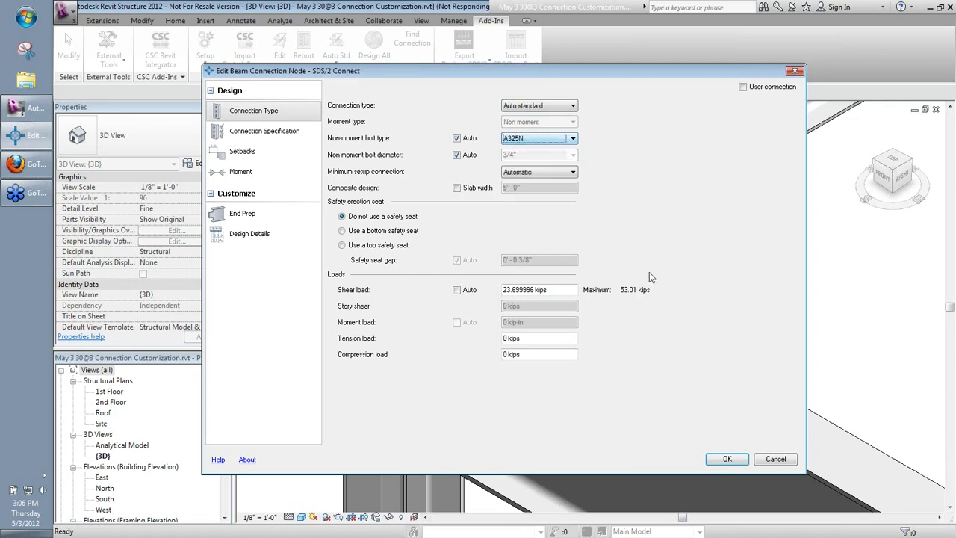
pyautogui.click(728, 460)
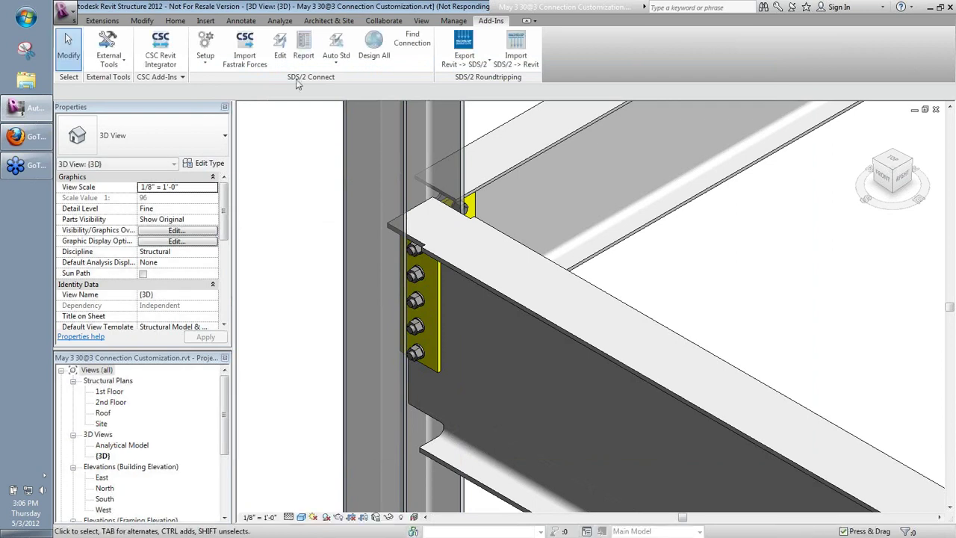
# Review the setup's bolt schedule for the AISC 13th, Canadian, ASD 9th and LRFD 3rd codes, and close it without saving.
pyautogui.click(209, 62)
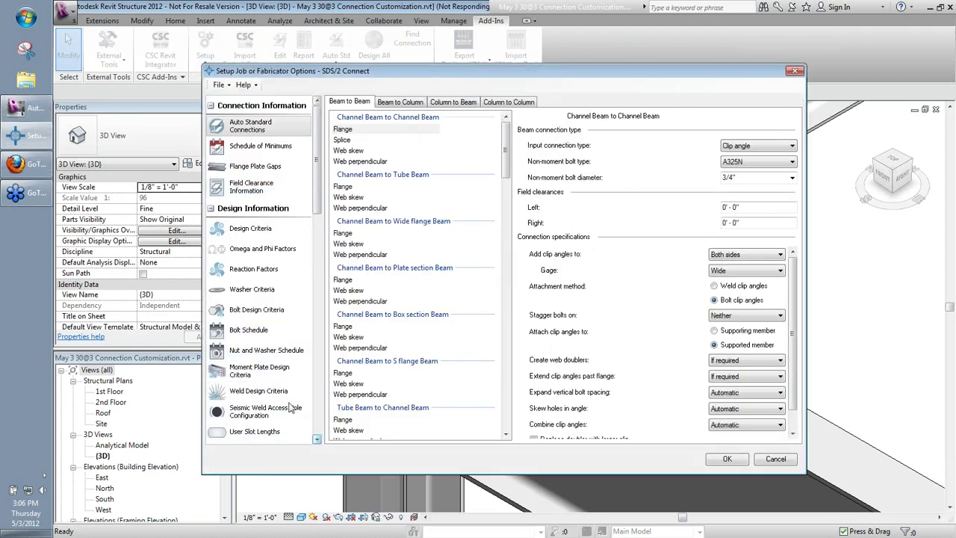
pyautogui.click(249, 333)
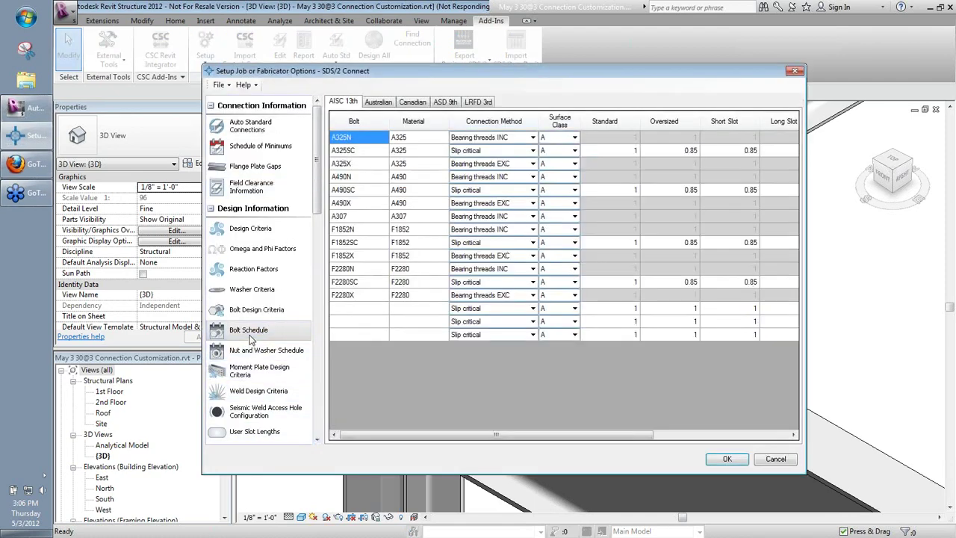
pyautogui.moveTo(431, 75); pyautogui.dragTo(358, 65)
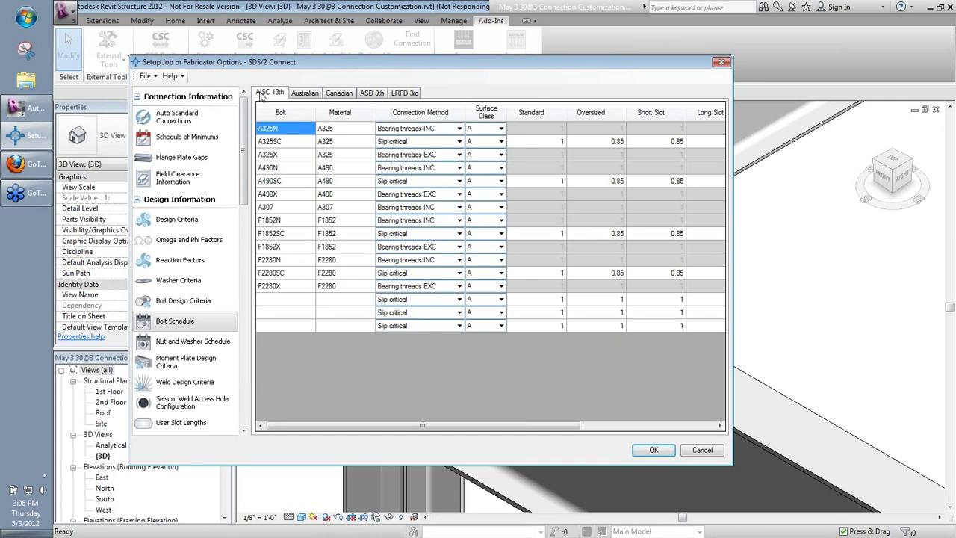
pyautogui.click(337, 94)
pyautogui.click(369, 95)
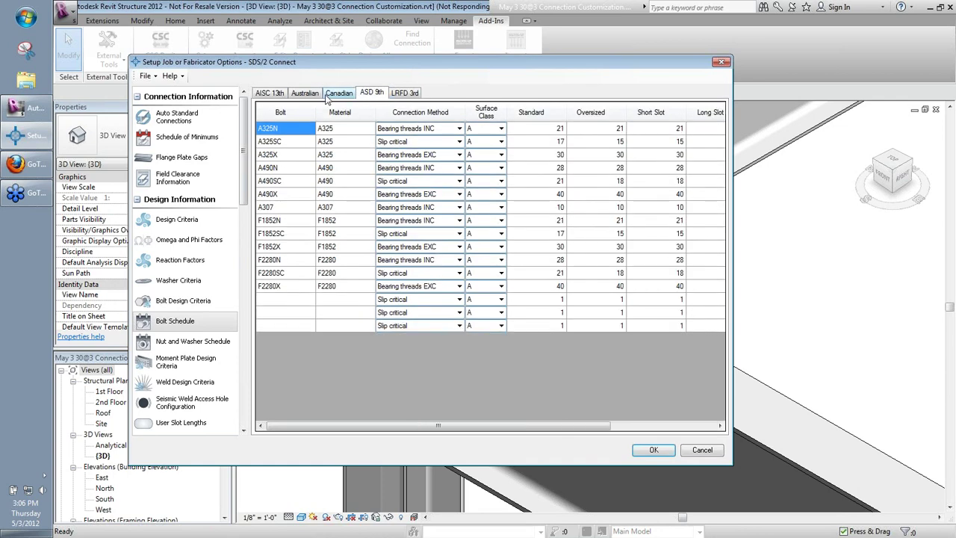
pyautogui.click(394, 95)
pyautogui.click(281, 94)
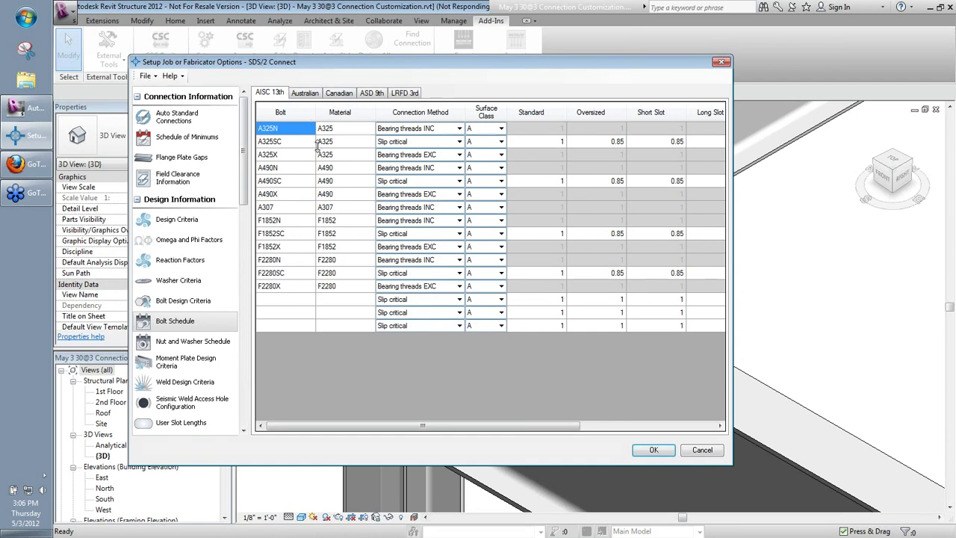
pyautogui.click(372, 94)
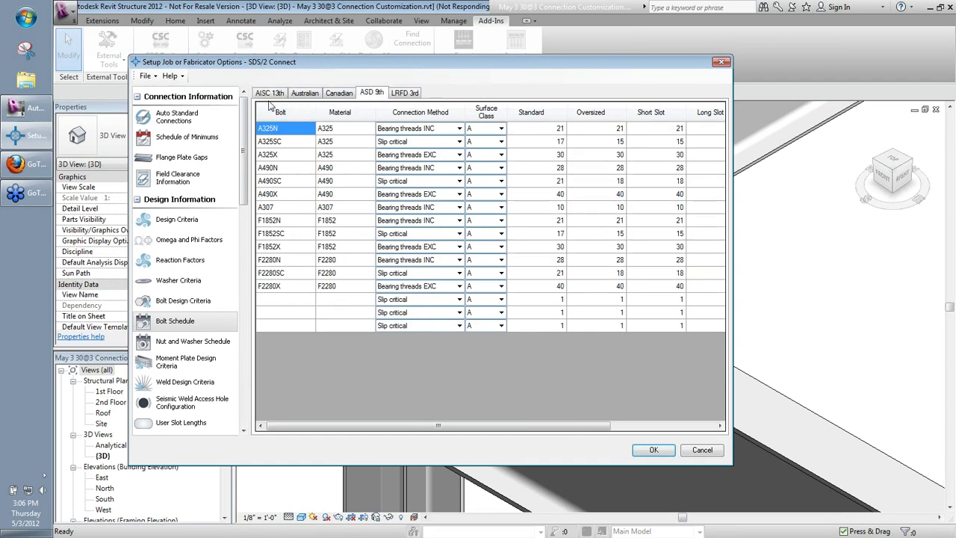
pyautogui.click(270, 95)
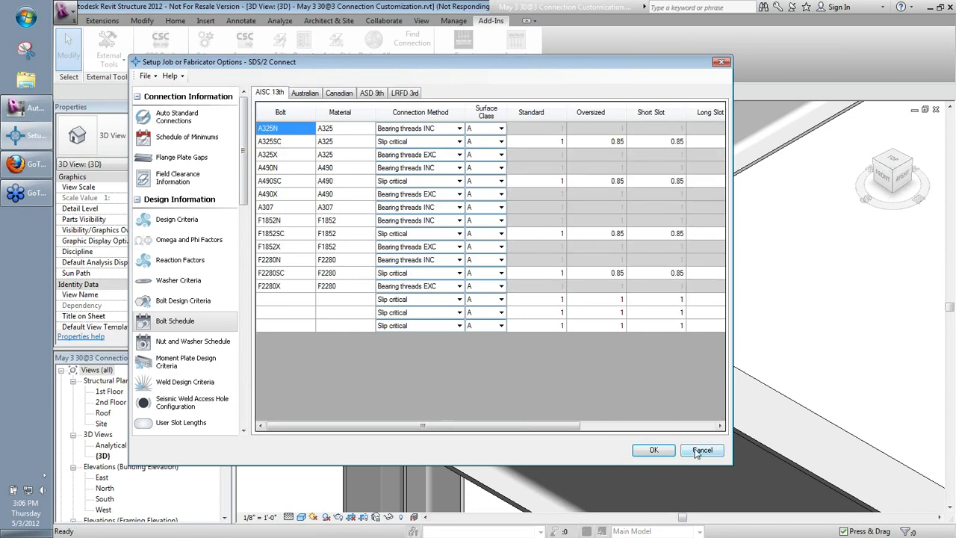
pyautogui.click(699, 450)
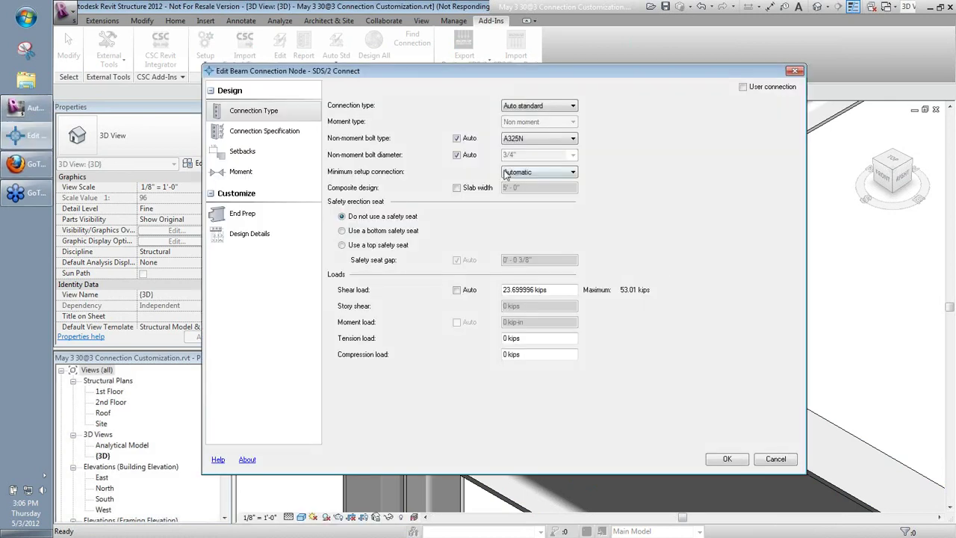
# Override the beam connection's automatic non-moment bolt diameter with 7/8".
pyautogui.click(457, 154)
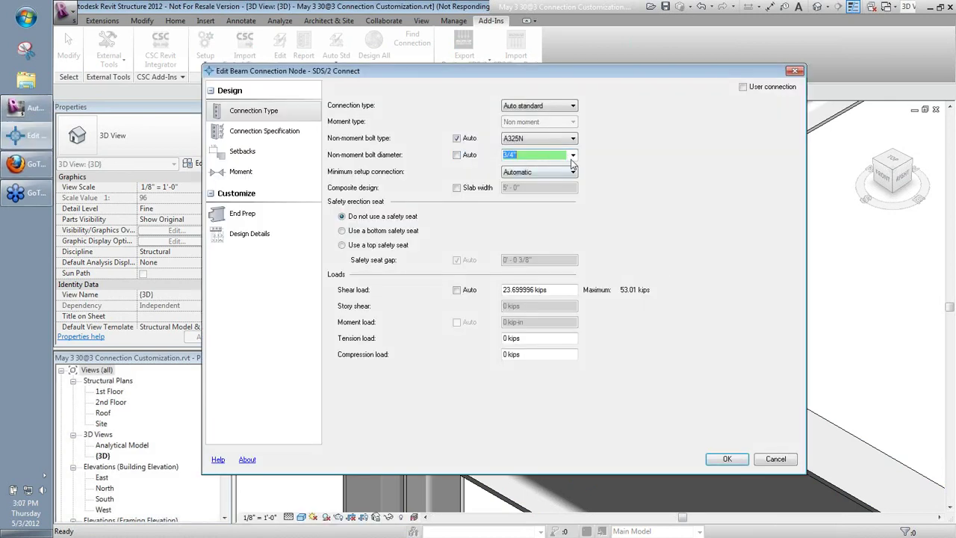
pyautogui.click(573, 156)
pyautogui.click(550, 161)
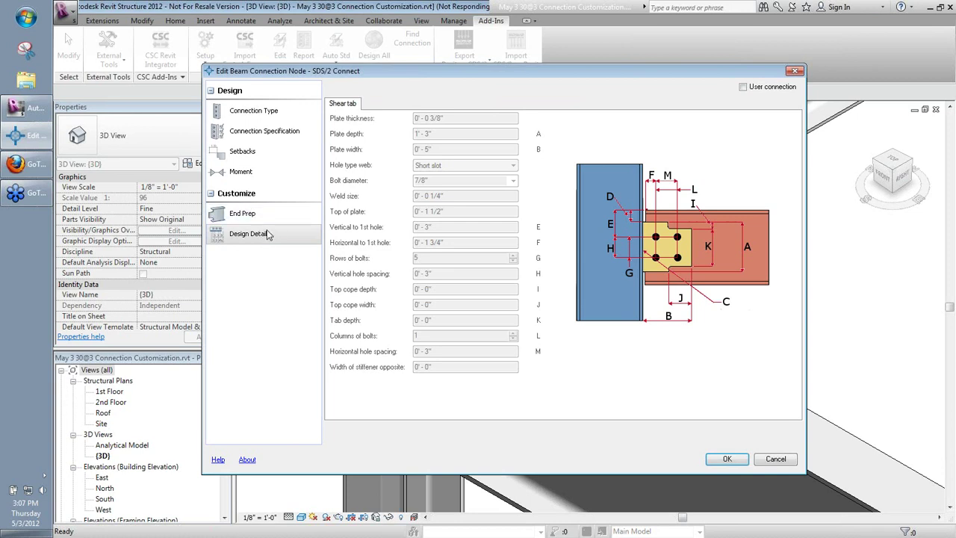
# Show the shear tab's design details and enable User connection so its dimensions can be edited.
pyautogui.moveTo(480, 69); pyautogui.dragTo(467, 47)
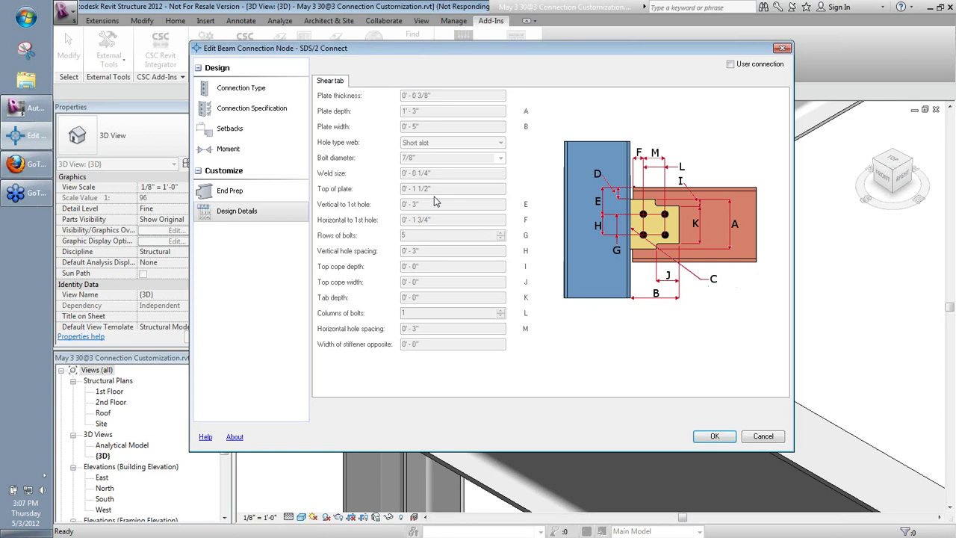
pyautogui.click(731, 66)
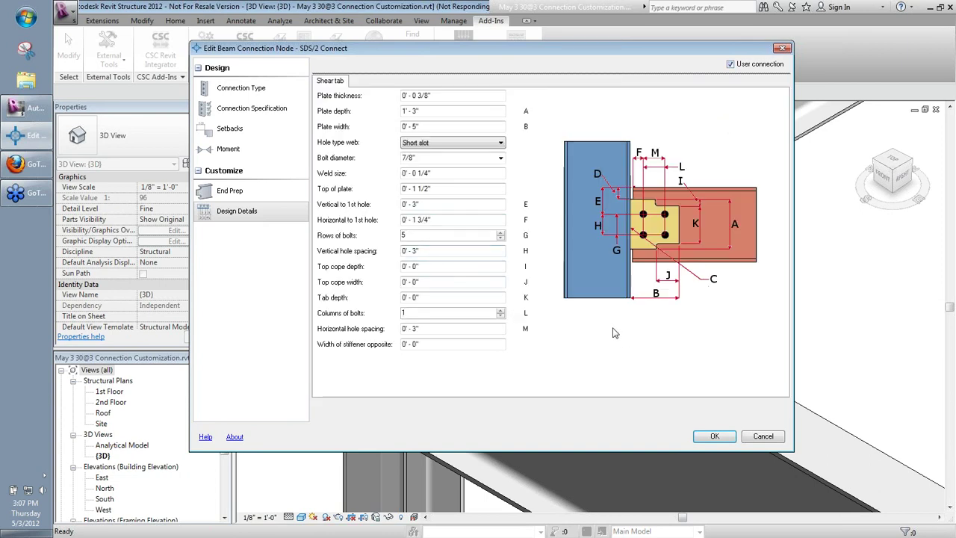
# Set the shear tab's vertical hole spacing to 4" and apply the connection changes.
pyautogui.click(429, 253)
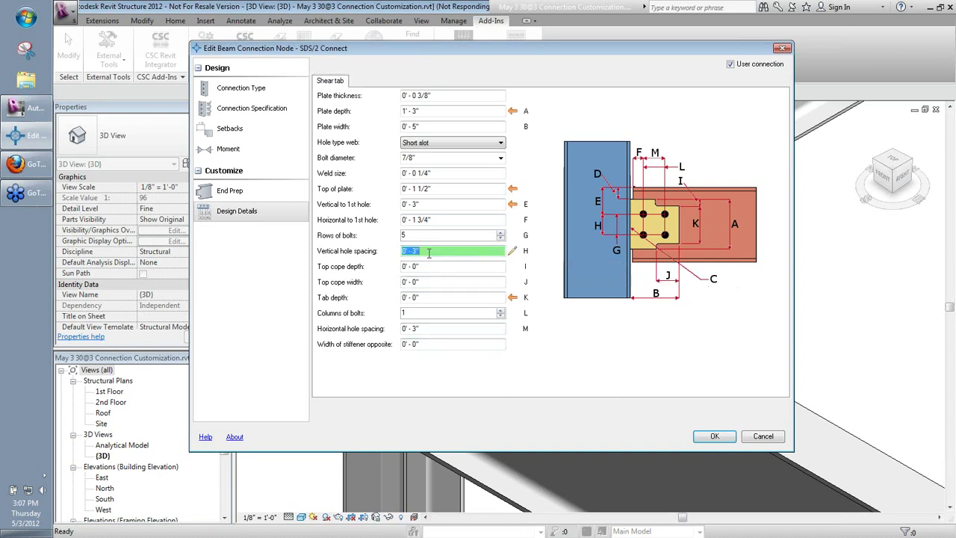
pyautogui.click(442, 250)
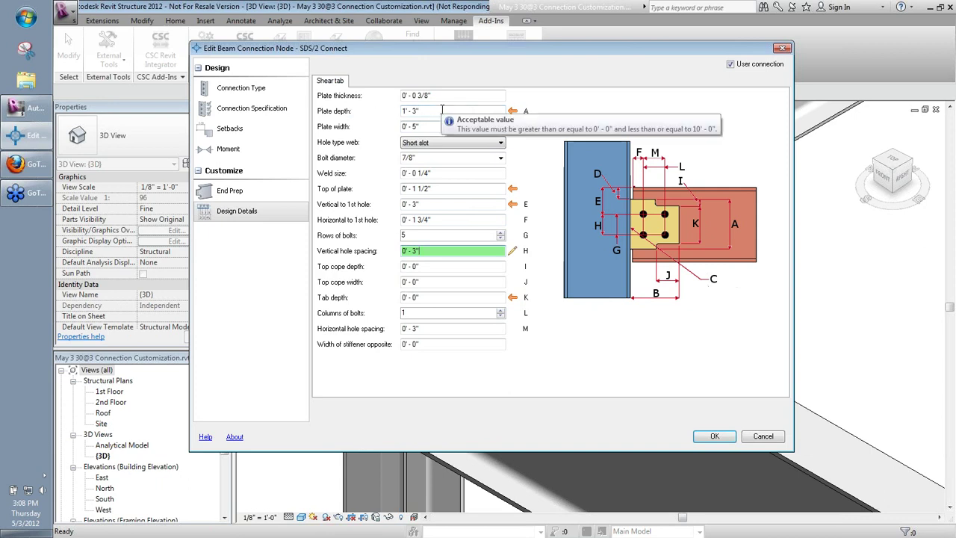
pyautogui.moveTo(420, 251); pyautogui.dragTo(373, 249)
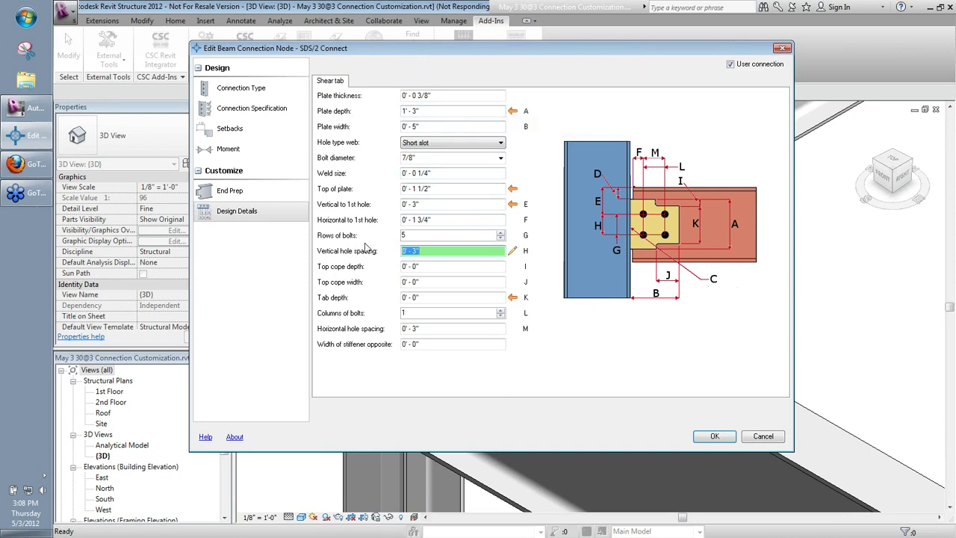
pyautogui.write('4')
pyautogui.press('Tab')
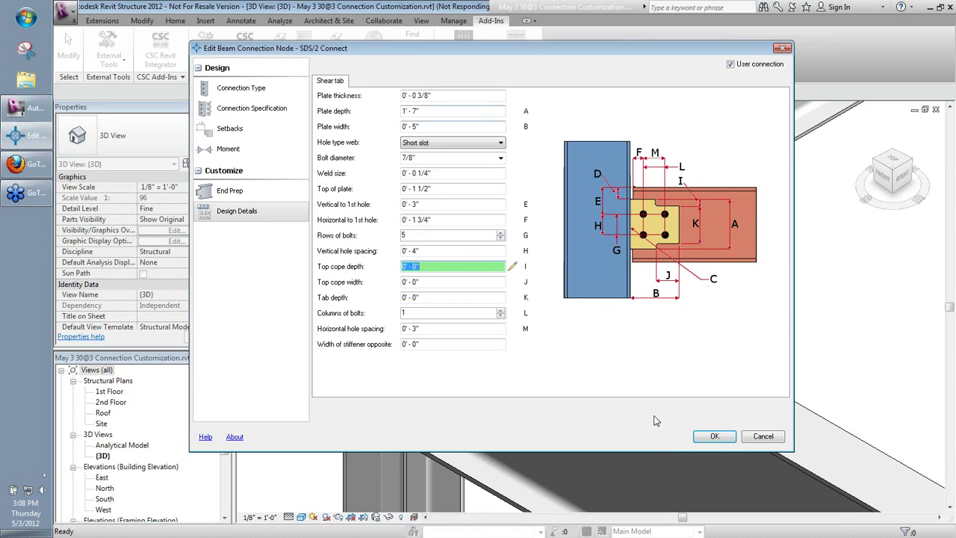
pyautogui.click(714, 436)
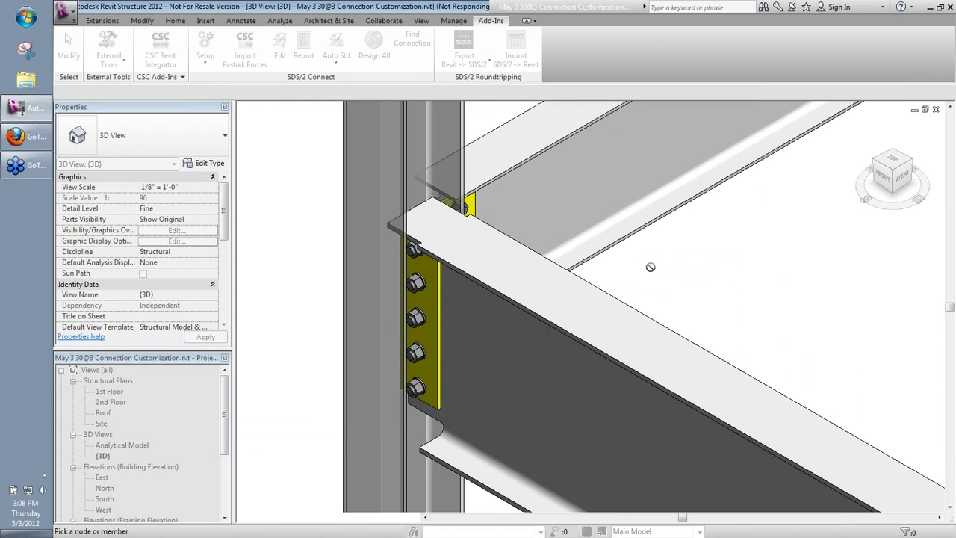
# Edit the same beam connection's design details, set the shear tab's rows of bolts to 6 and apply the change.
pyautogui.moveTo(653, 280); pyautogui.dragTo(666, 247, button='middle')
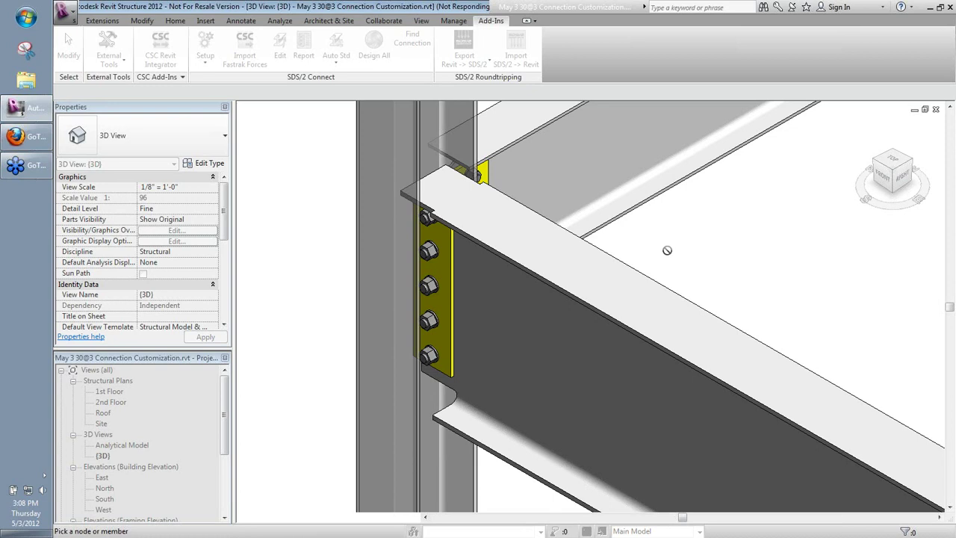
pyautogui.click(437, 292)
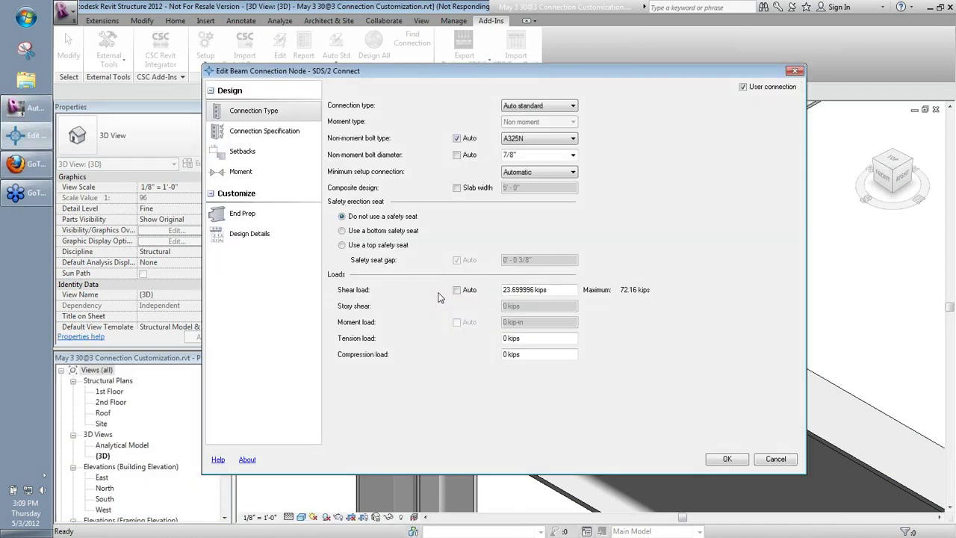
pyautogui.click(257, 235)
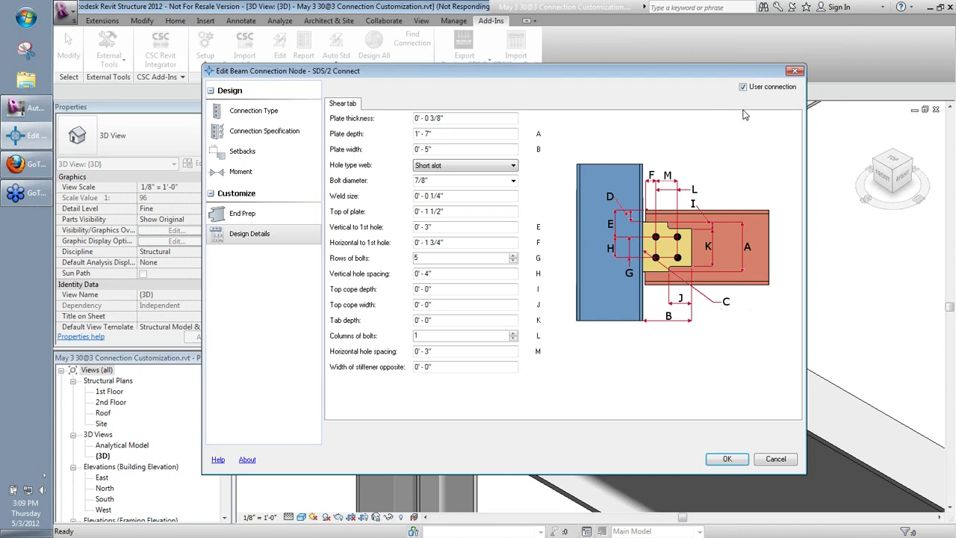
pyautogui.click(451, 257)
pyautogui.doubleClick(451, 257)
pyautogui.write('6')
pyautogui.press('Tab')
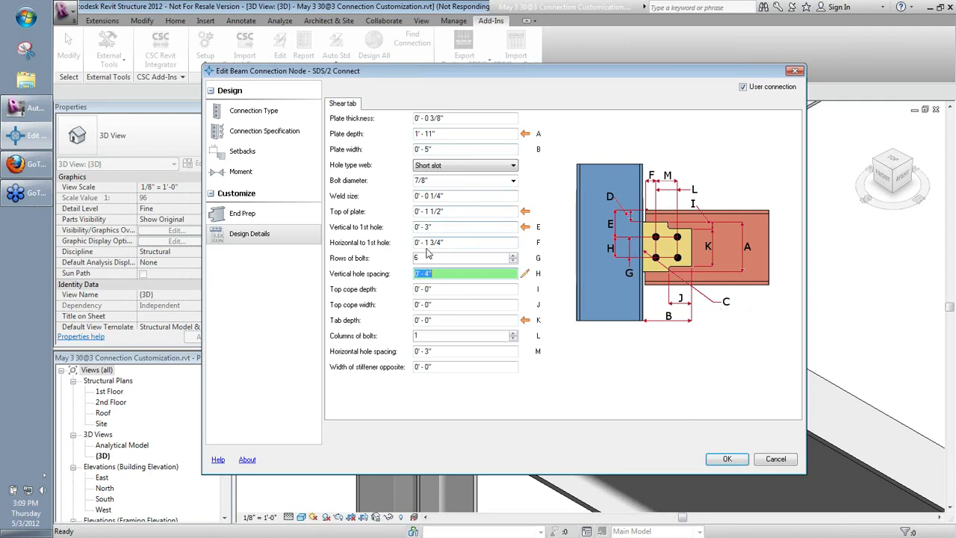
pyautogui.click(727, 458)
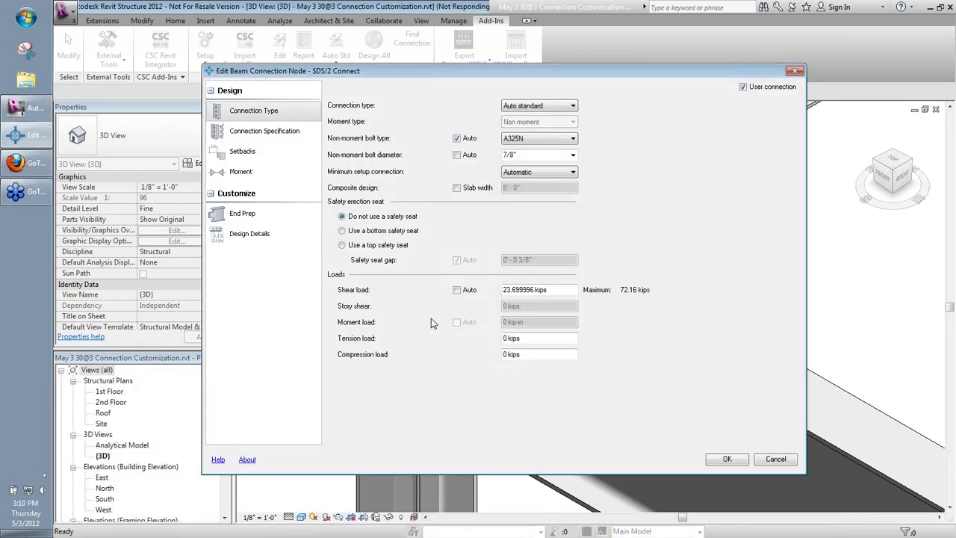
# Set the shear tab's vertical hole spacing to 3", apply the change and finish editing the connection.
pyautogui.click(266, 236)
pyautogui.click(440, 273)
pyautogui.write('3')
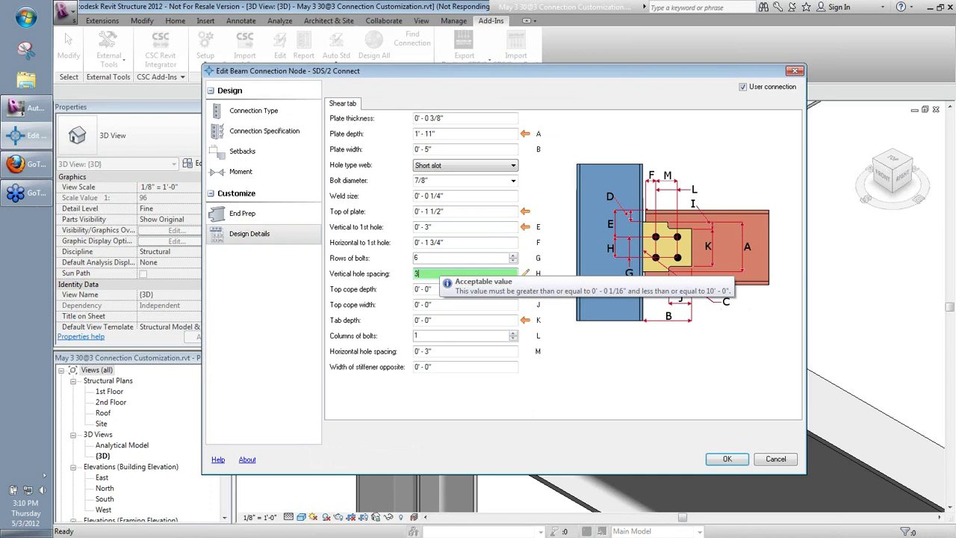
pyautogui.press('Tab')
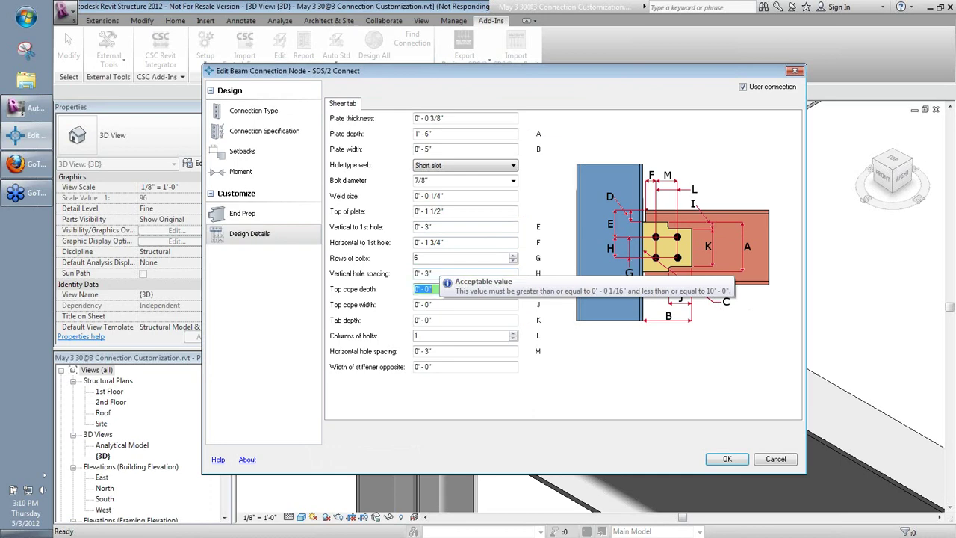
pyautogui.click(727, 460)
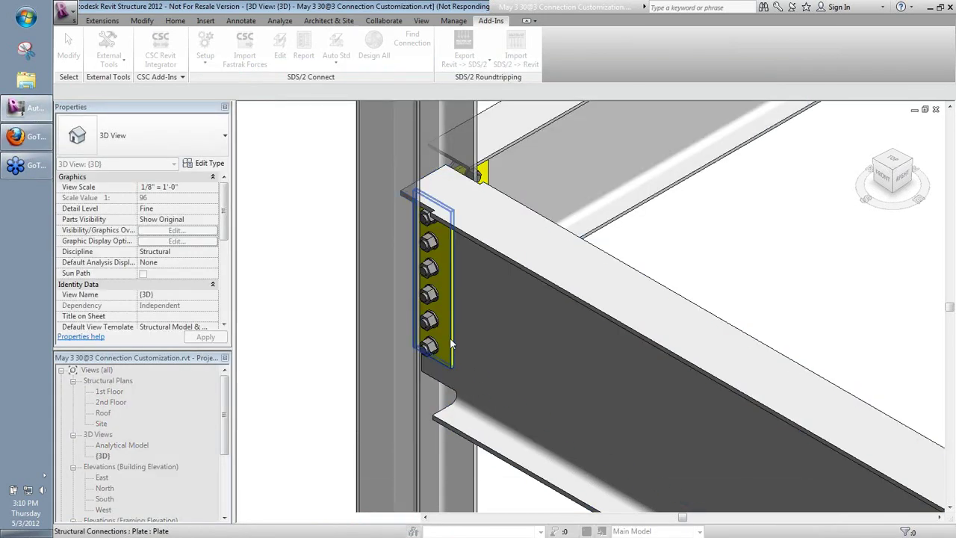
pyautogui.press('Escape')
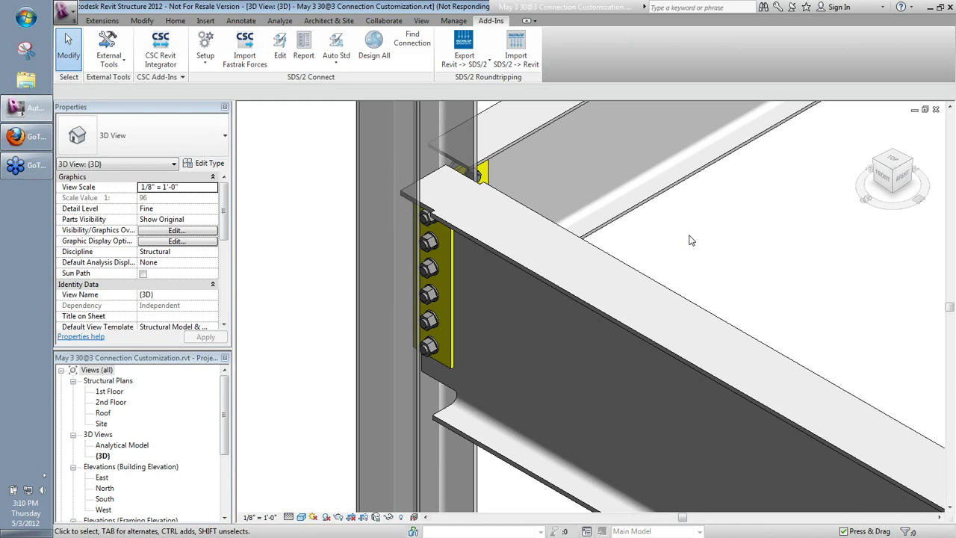
# Generate the design report for the beam connection and examine its bolt data, user connection note and allowable strengths.
pyautogui.click(303, 54)
pyautogui.click(440, 272)
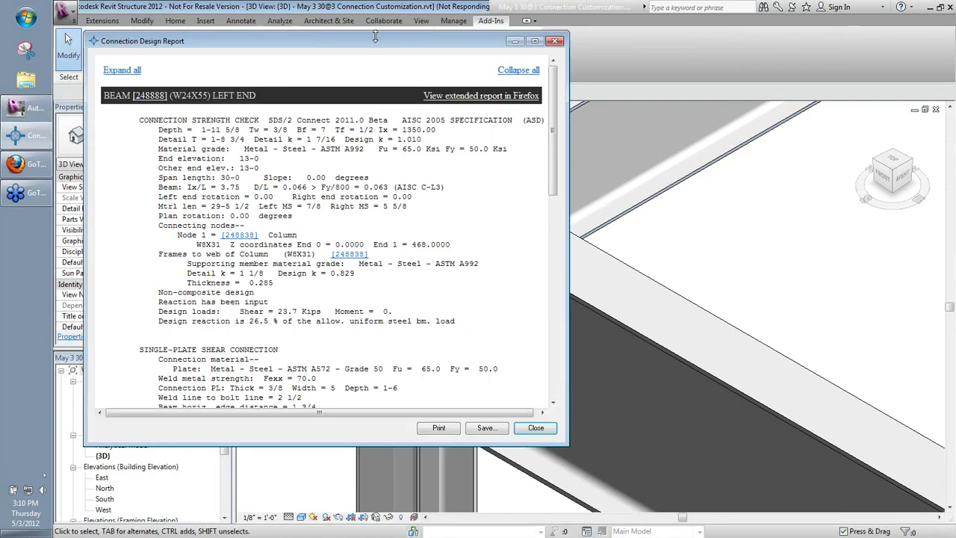
pyautogui.moveTo(375, 37); pyautogui.dragTo(454, 3)
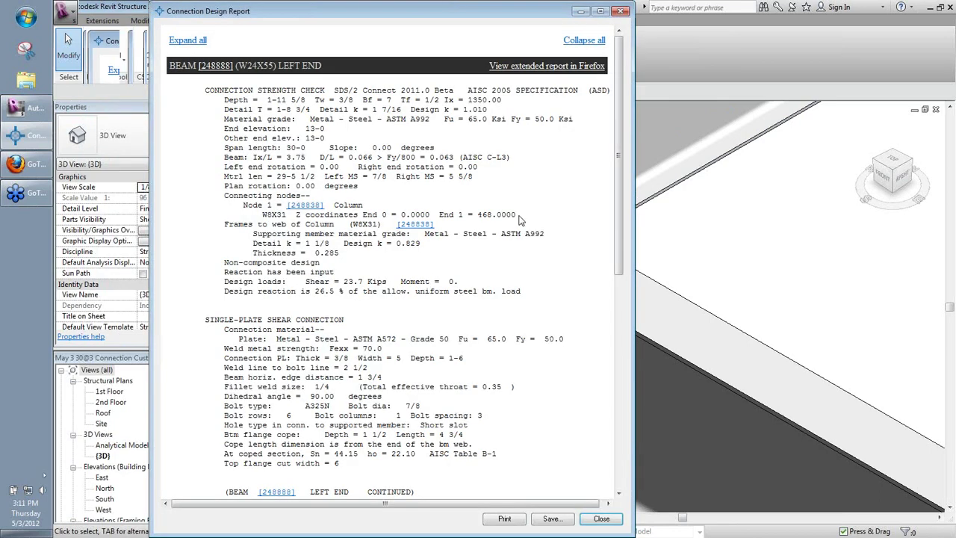
pyautogui.moveTo(618, 88); pyautogui.dragTo(619, 275)
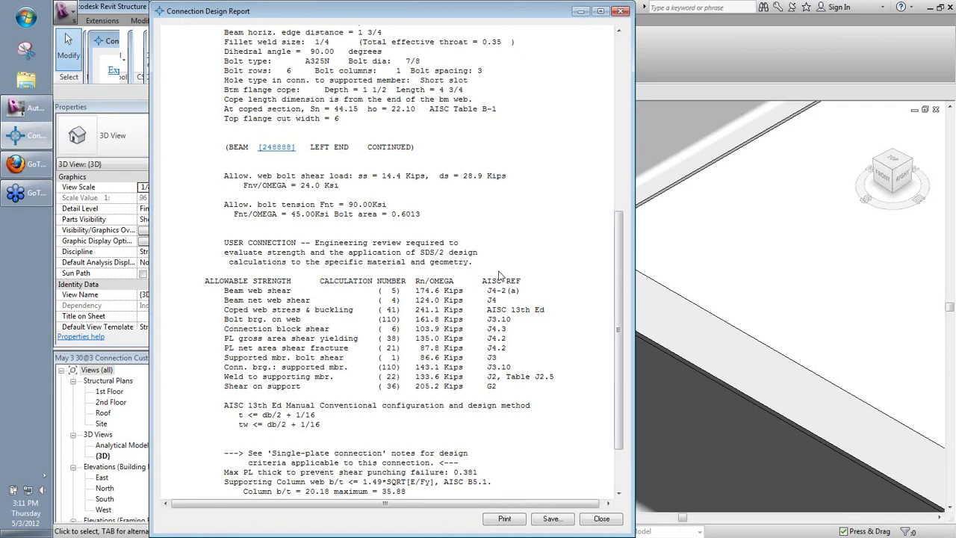
pyautogui.moveTo(618, 267); pyautogui.dragTo(620, 271)
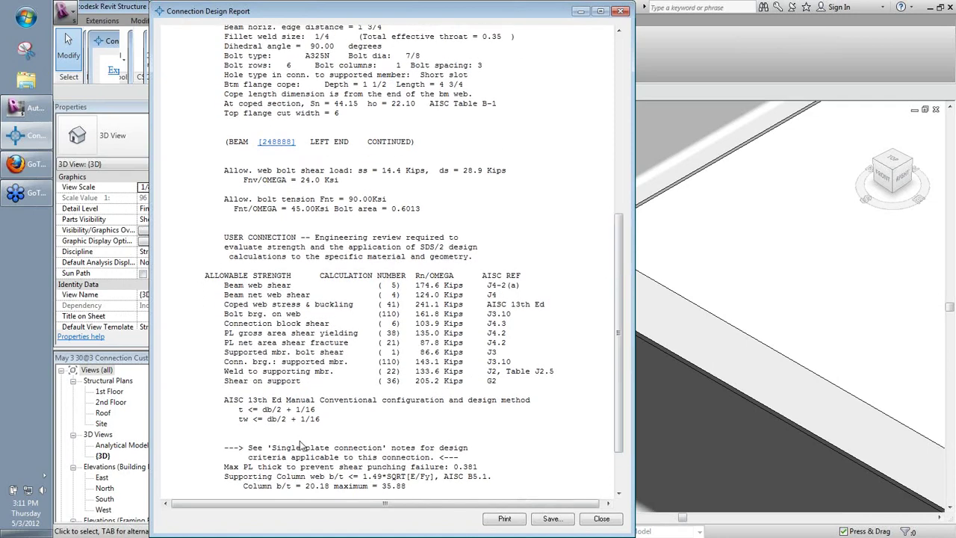
pyautogui.moveTo(618, 333); pyautogui.dragTo(616, 341)
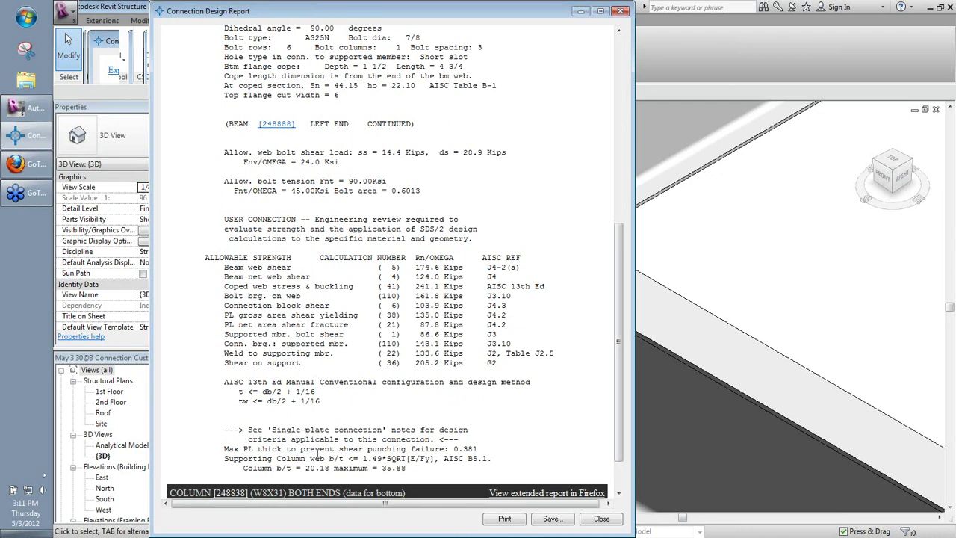
pyautogui.moveTo(223, 221); pyautogui.dragTo(479, 243)
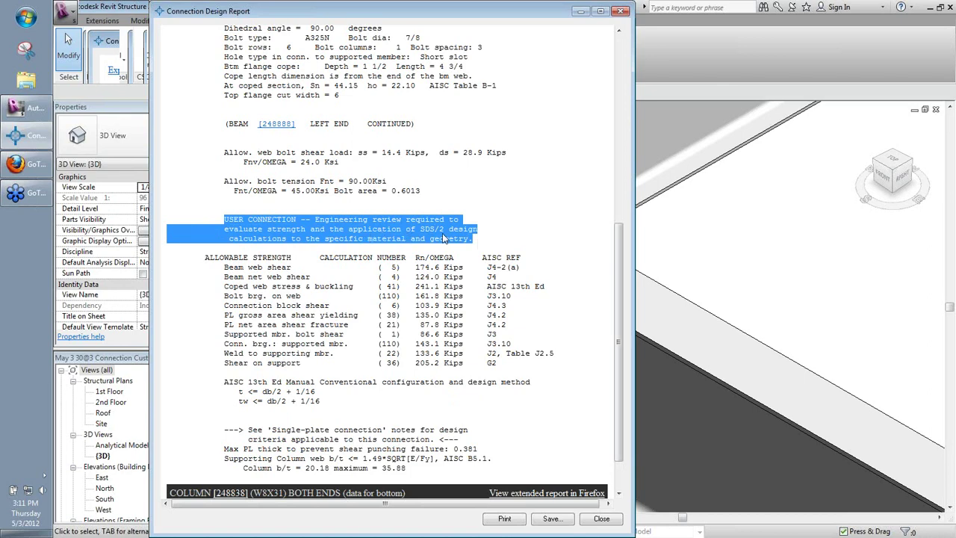
pyautogui.click(478, 242)
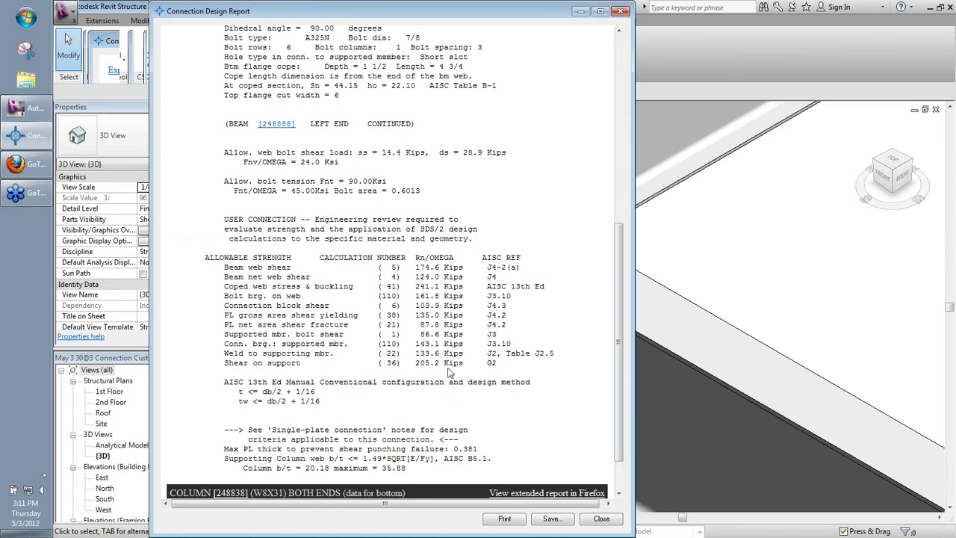
# View the beam's extended report in Firefox, review its strength calculations, and return to the design report to close it.
pyautogui.moveTo(621, 382); pyautogui.dragTo(620, 193)
pyautogui.click(546, 67)
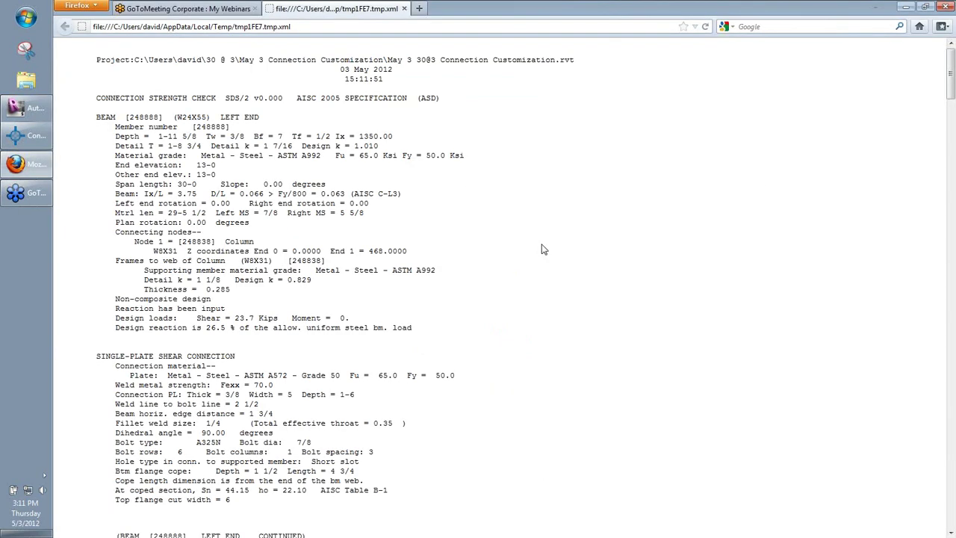
pyautogui.scroll(-15, 336, 267)
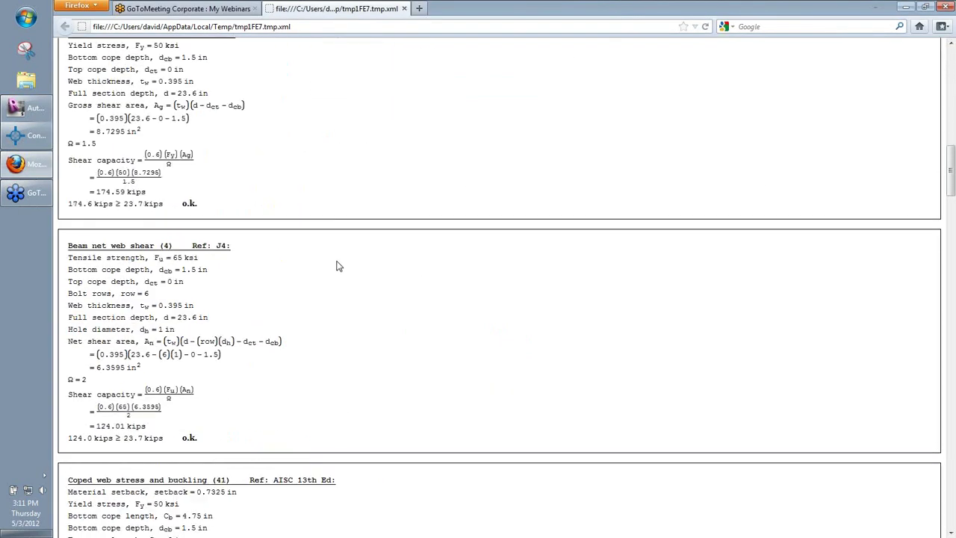
pyautogui.scroll(-15, 336, 267)
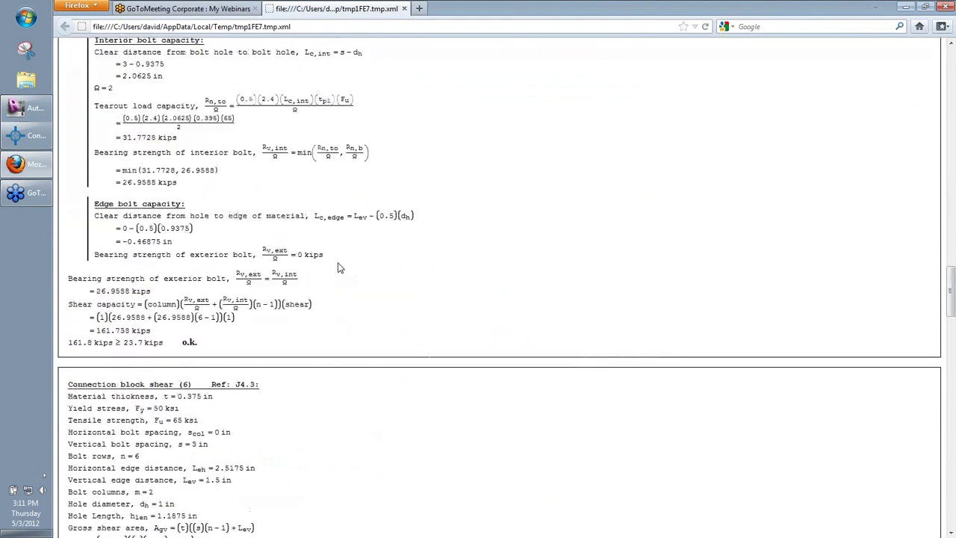
pyautogui.scroll(20, 338, 267)
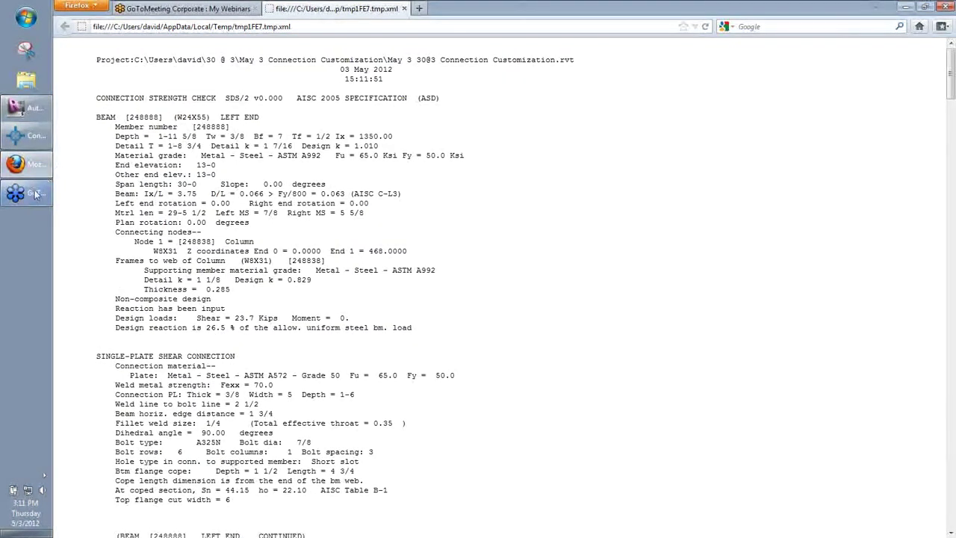
pyautogui.moveTo(33, 109)
pyautogui.click(118, 131)
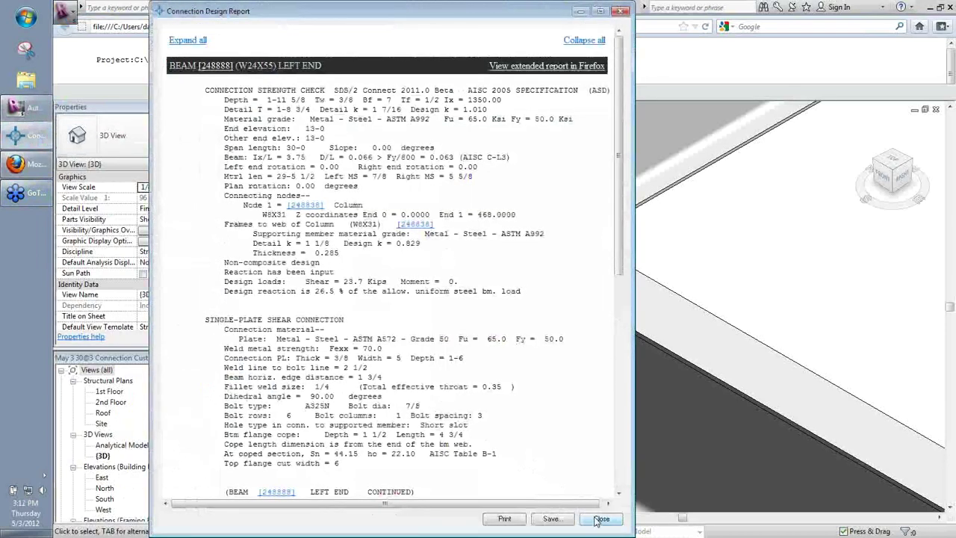
pyautogui.click(601, 518)
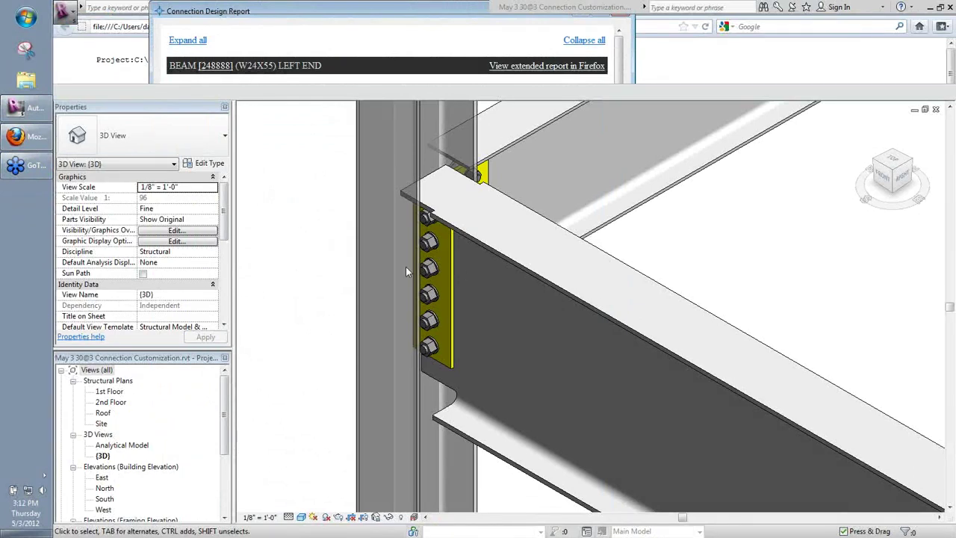
# In the connection's end prep, set the bottom flange operation to Cut flange flush with a near side length of 4 3/4" and apply it.
pyautogui.press('e')
pyautogui.press('d')
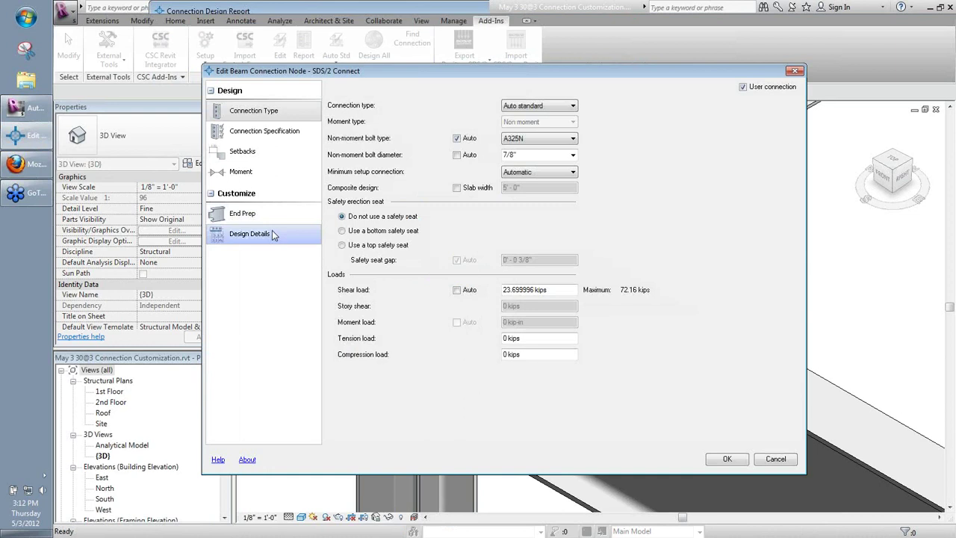
pyautogui.click(260, 215)
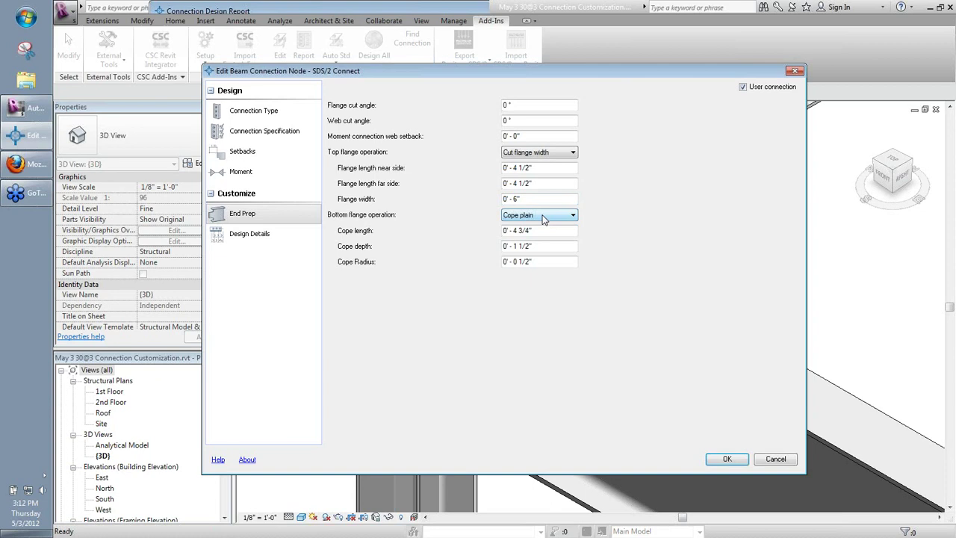
pyautogui.moveTo(611, 72); pyautogui.dragTo(917, 54)
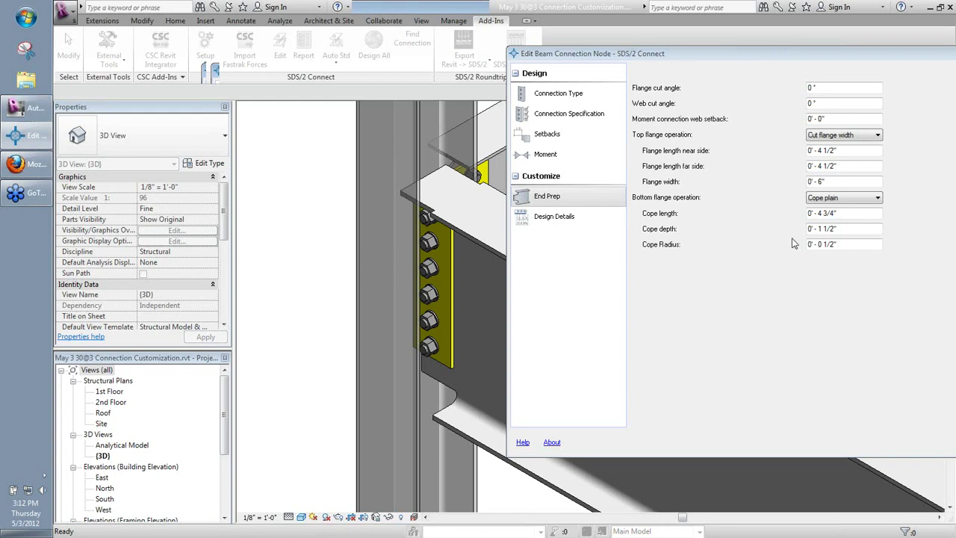
pyautogui.click(871, 197)
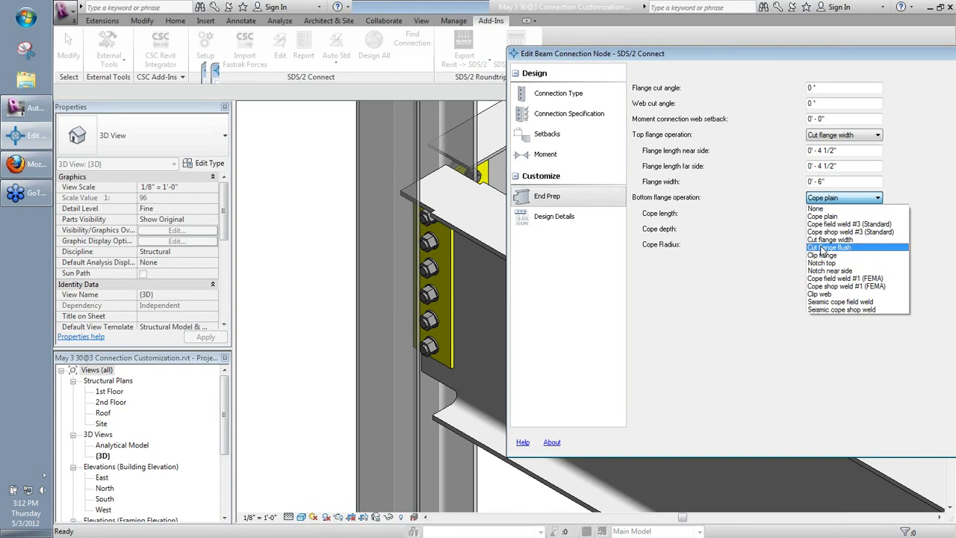
pyautogui.click(857, 248)
pyautogui.click(836, 212)
pyautogui.write('4 3/4')
pyautogui.press('Tab')
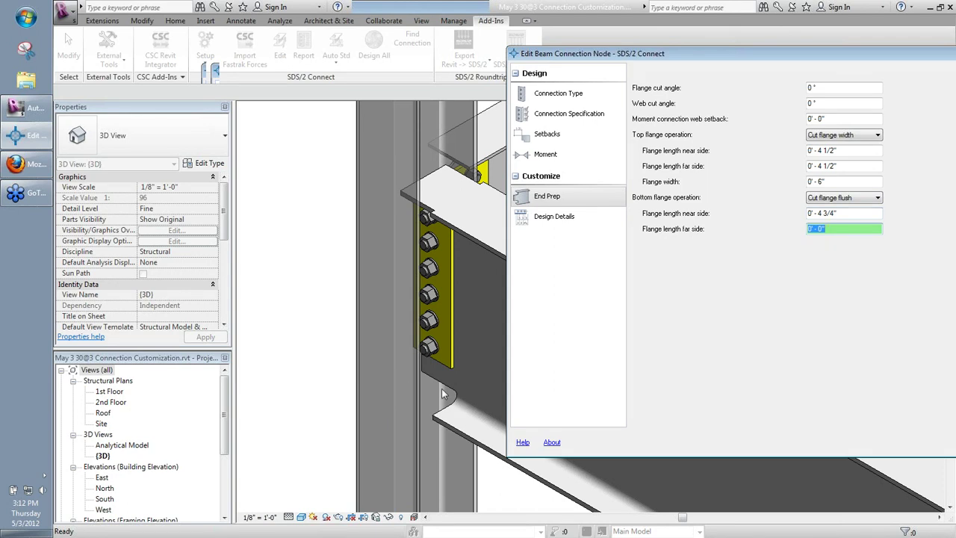
pyautogui.moveTo(788, 61); pyautogui.dragTo(517, 52)
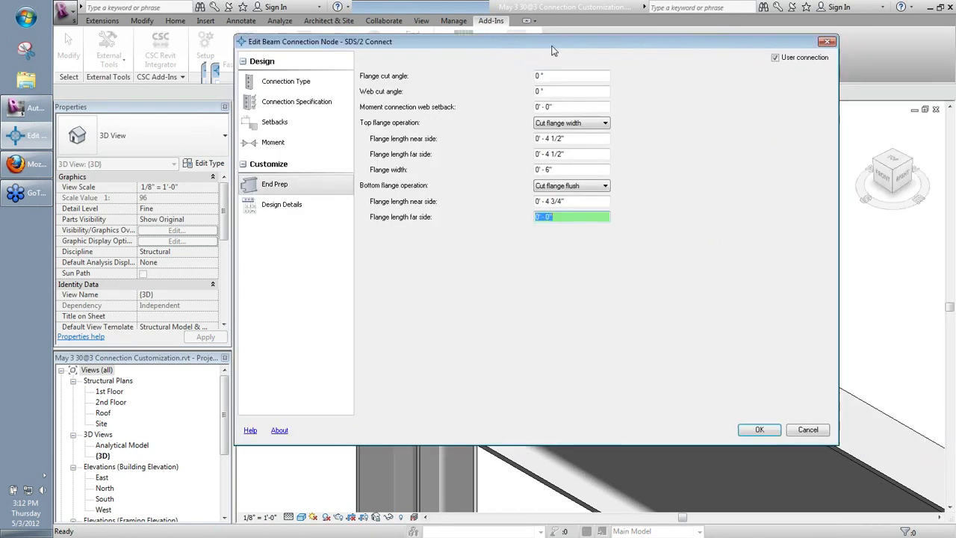
pyautogui.click(759, 430)
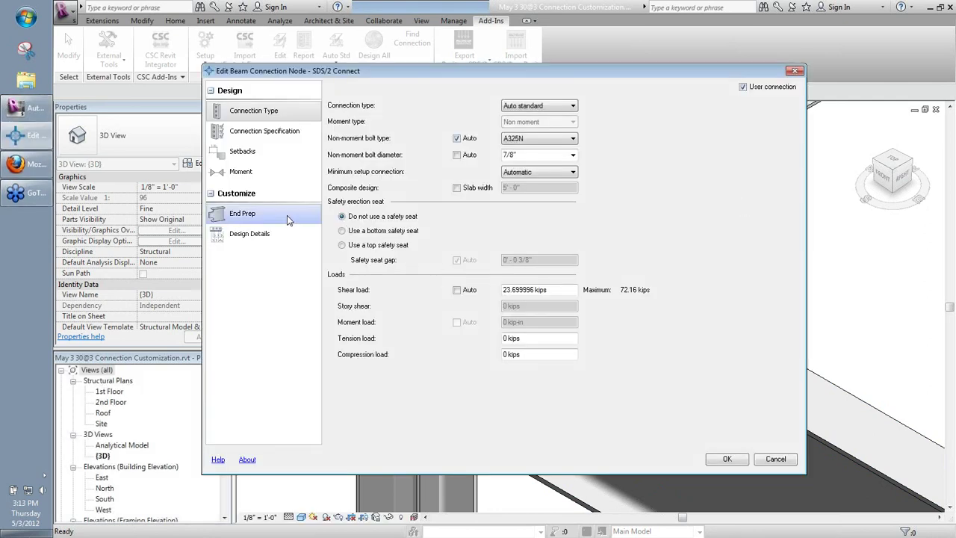
# In the end prep, set the bottom flange operation to Cope plain with length 4 3/4", depth 1 1/2" and radius 1/2".
pyautogui.click(296, 218)
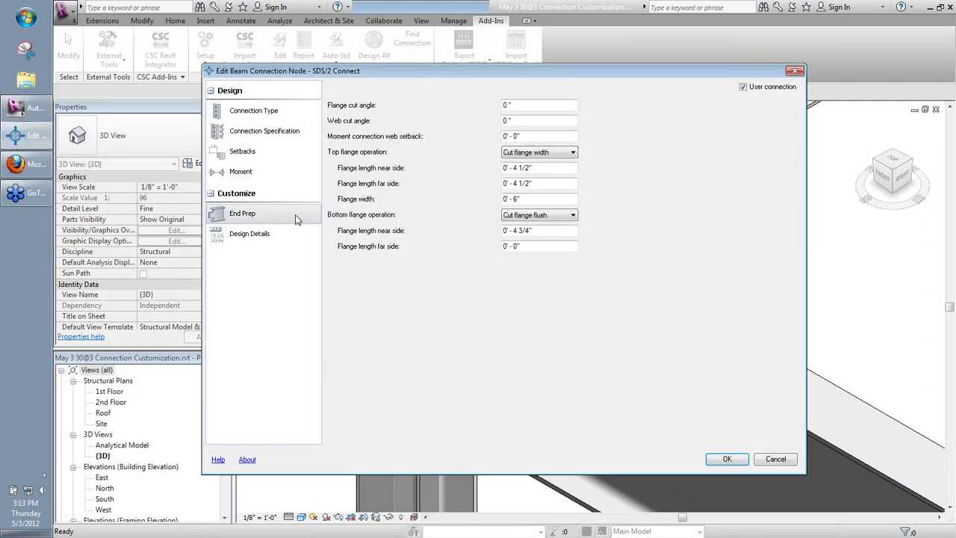
pyautogui.click(544, 218)
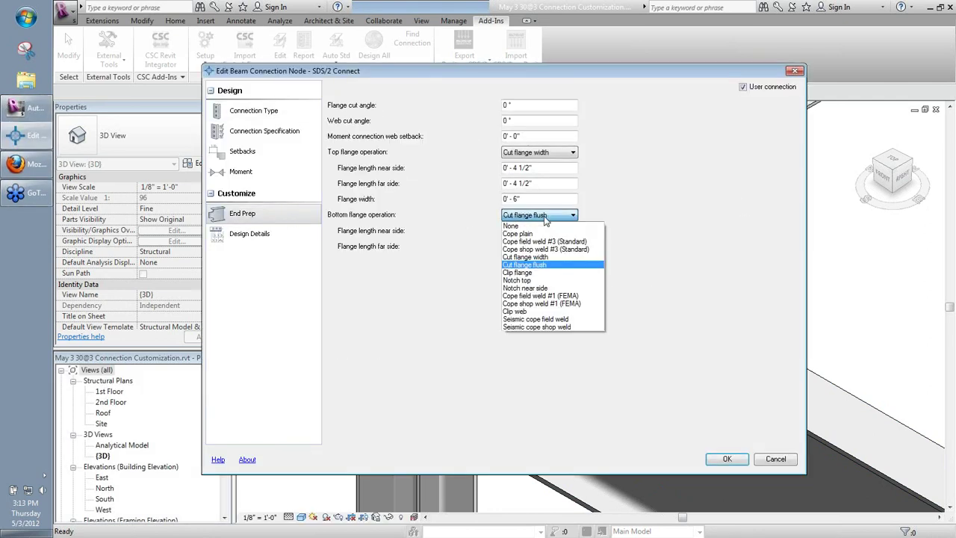
pyautogui.click(517, 233)
pyautogui.click(531, 230)
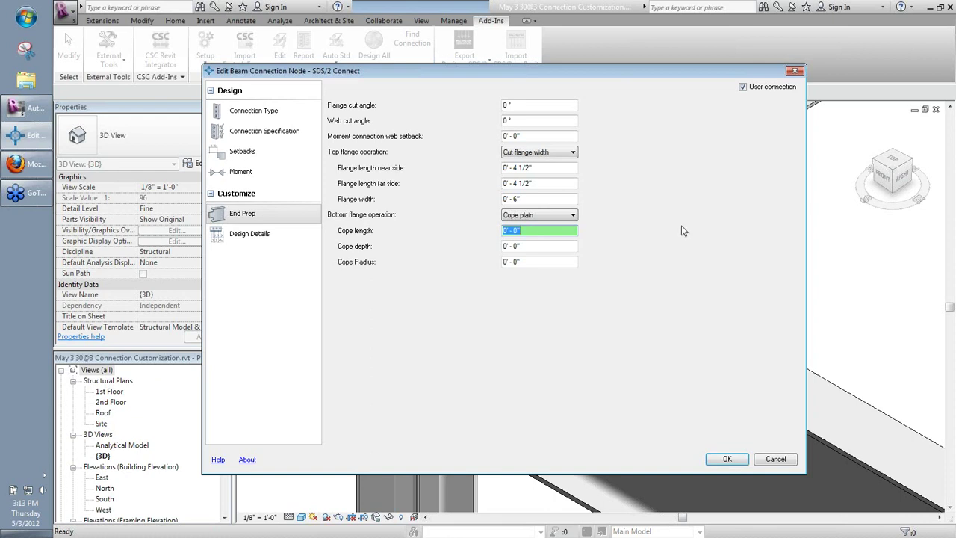
pyautogui.write('4 3/4')
pyautogui.press('Tab')
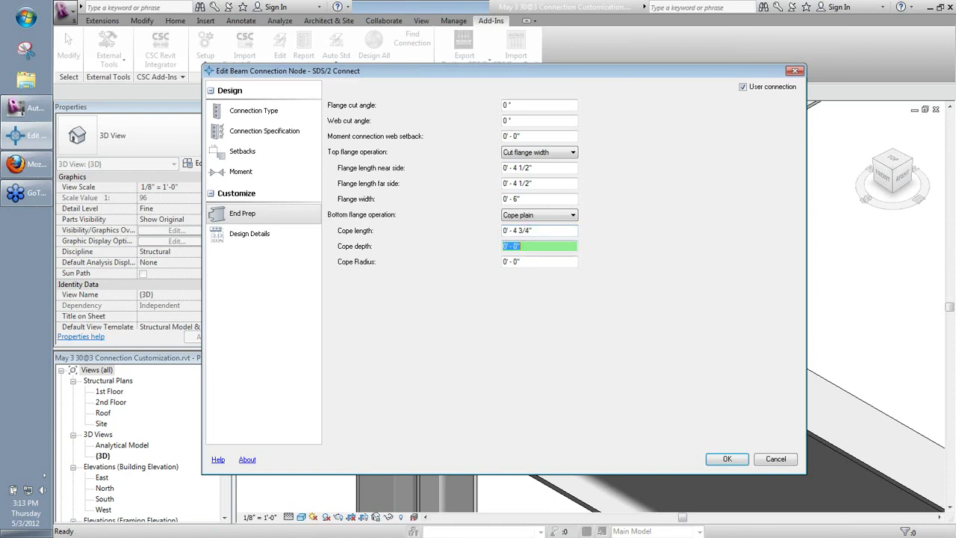
pyautogui.write('1 1/2')
pyautogui.press('Tab')
pyautogui.write('1/2')
pyautogui.press('Tab')
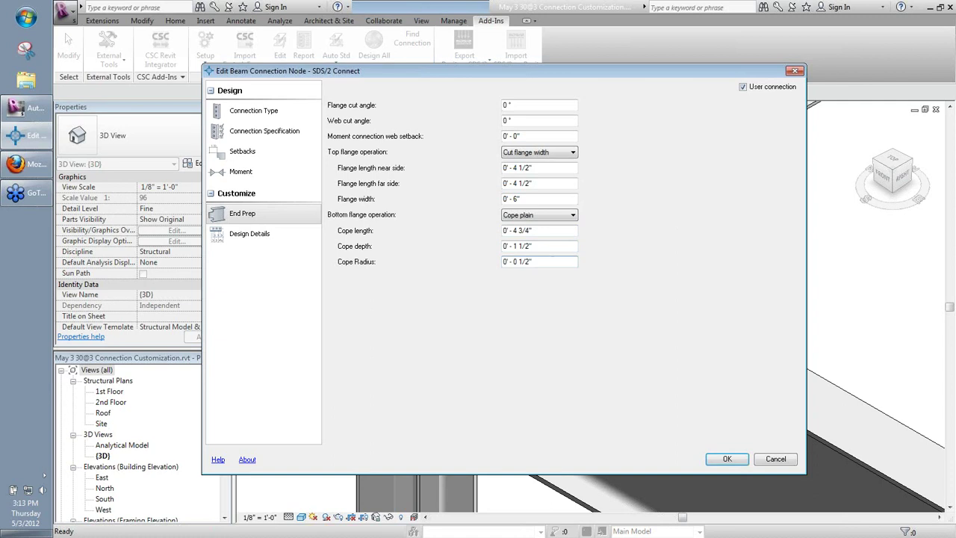
# Set the top flange operation to Cope plain with length 2", depth 18" and radius 1/2", and apply the end prep changes.
pyautogui.click(554, 153)
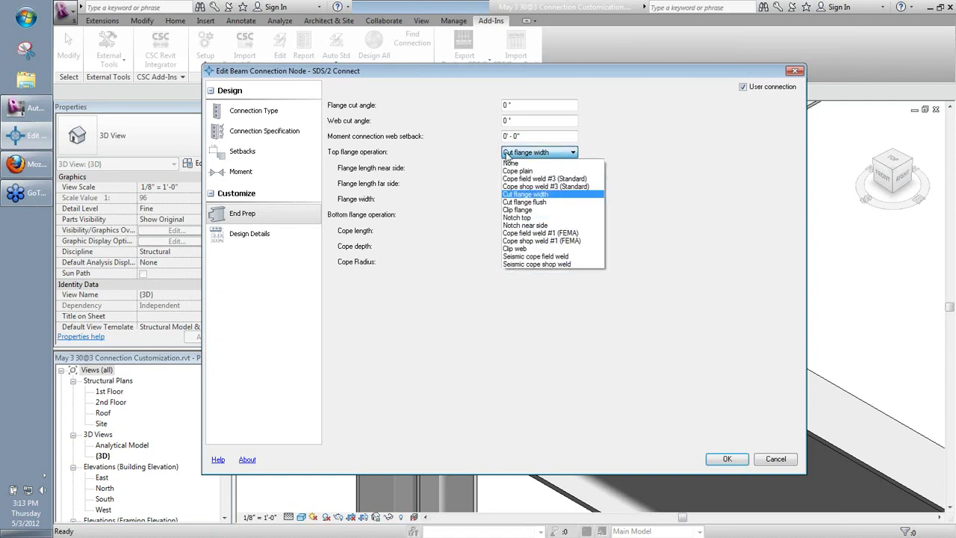
pyautogui.click(519, 171)
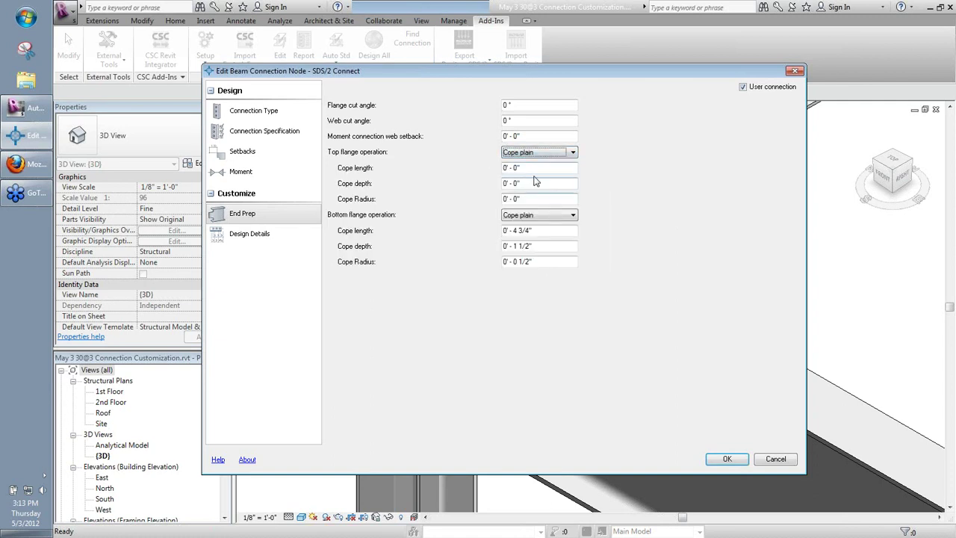
pyautogui.press('Tab')
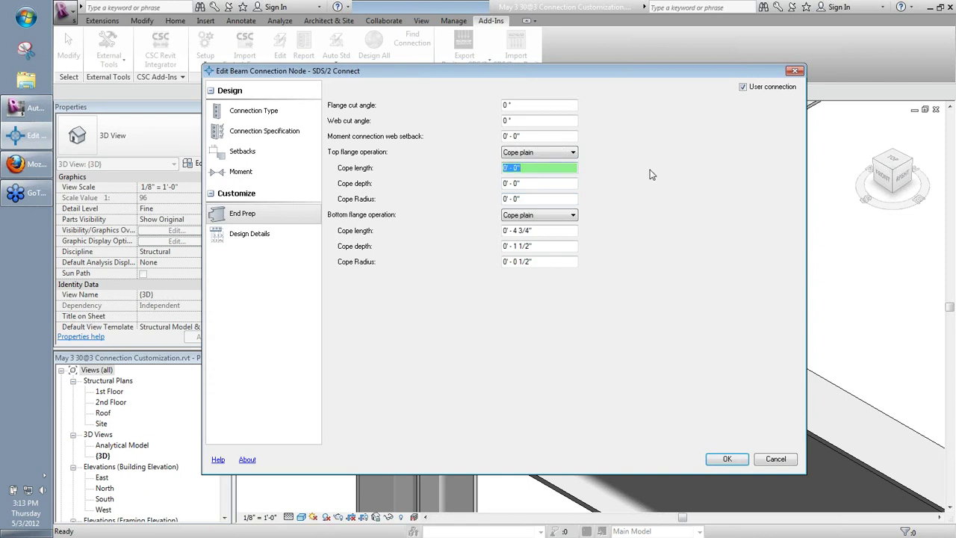
pyautogui.write('2')
pyautogui.press('Tab')
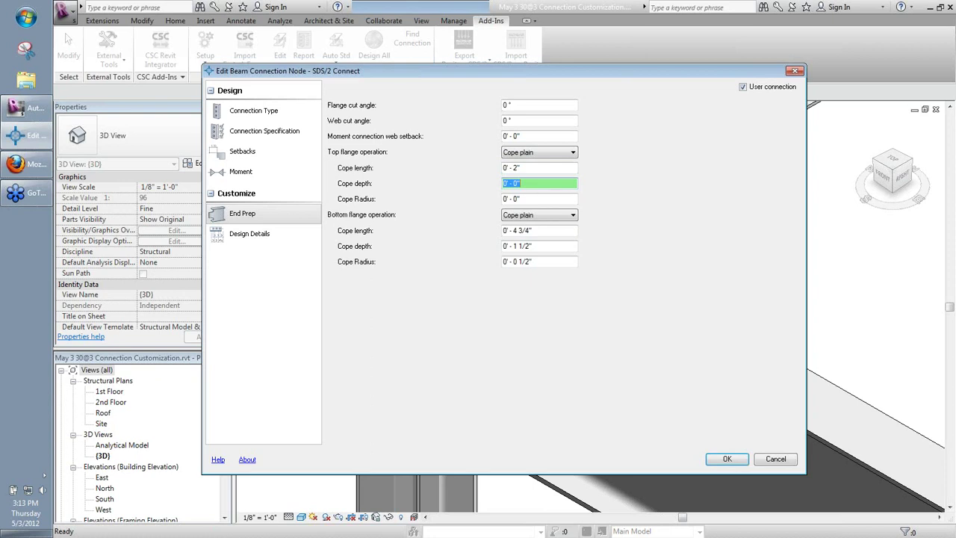
pyautogui.write('18')
pyautogui.press('Tab')
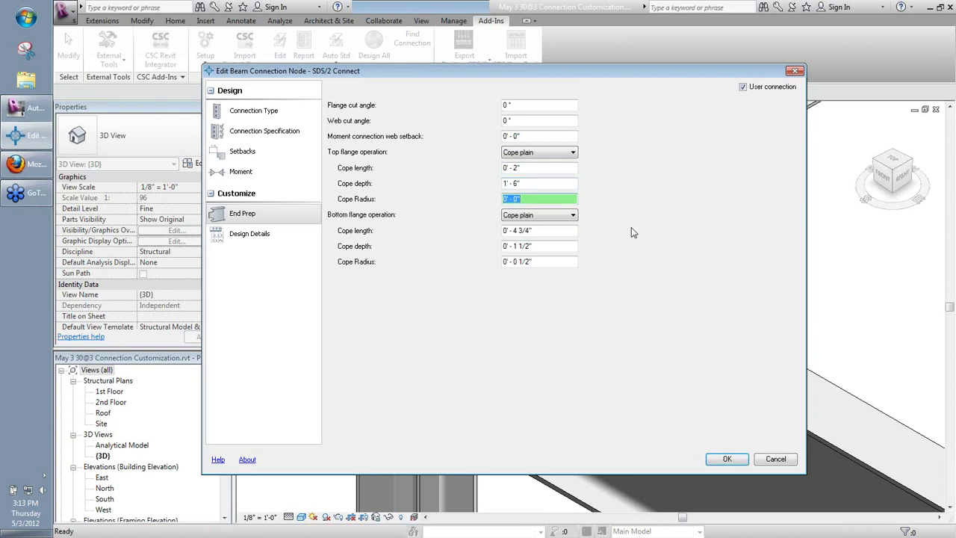
pyautogui.write('1/2')
pyautogui.press('Tab')
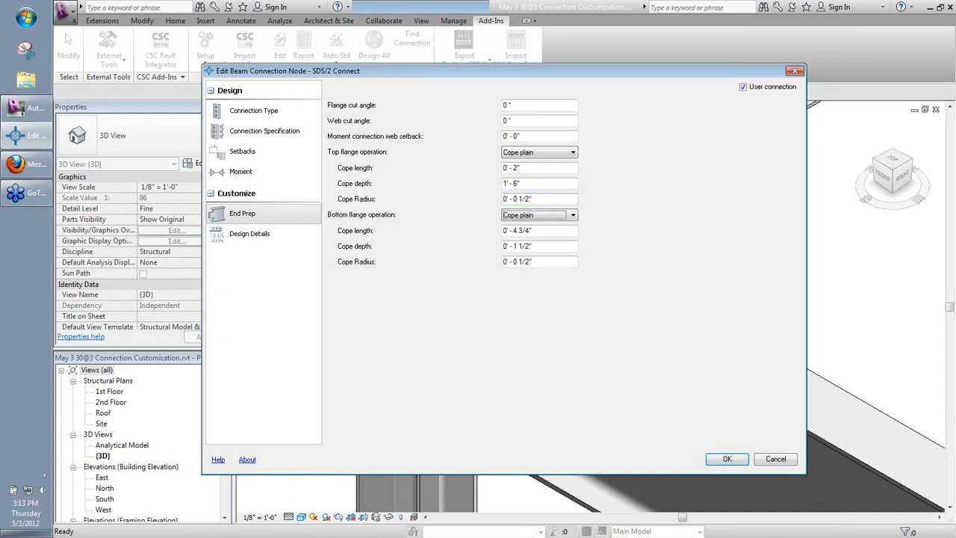
pyautogui.press('Return')
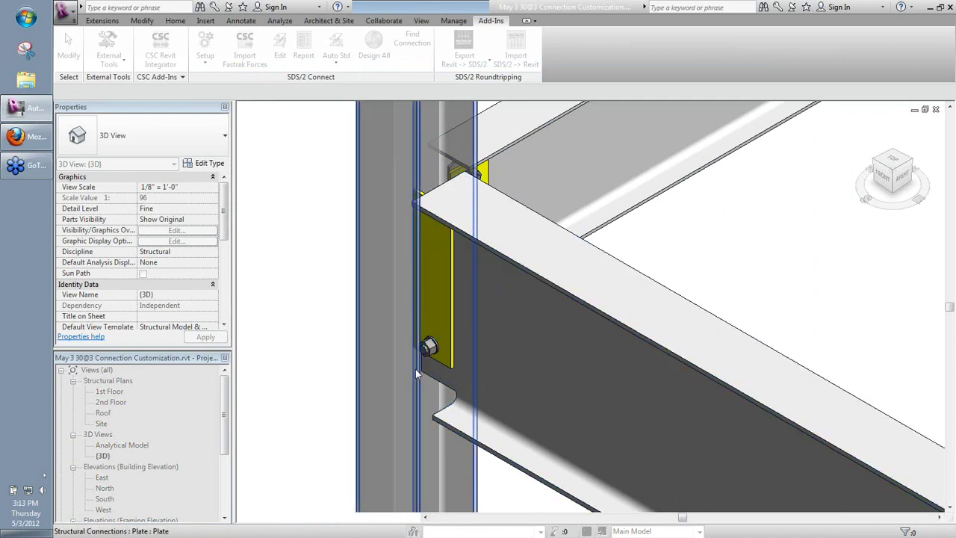
pyautogui.click(427, 307)
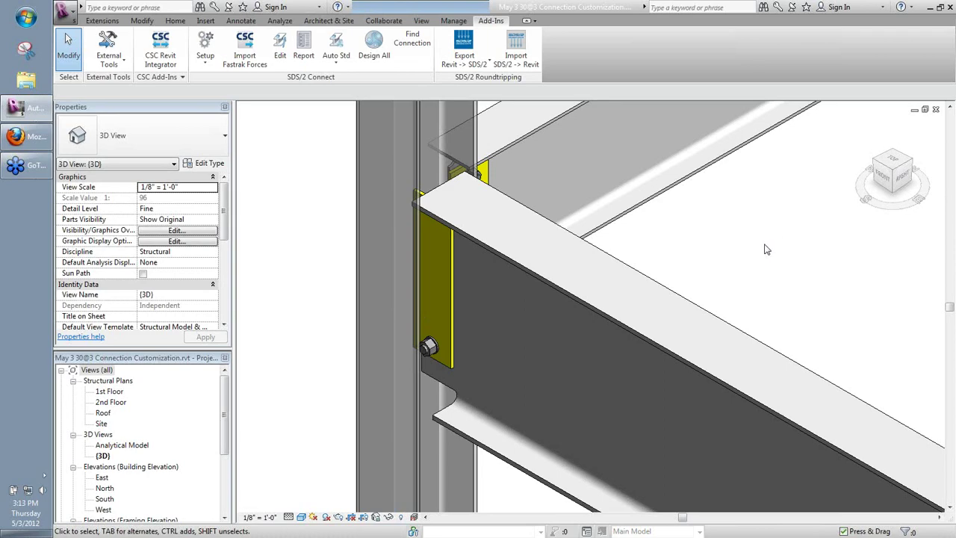
# Generate the design report for the coped beam end and examine its cope data and allowable strengths.
pyautogui.click(442, 290)
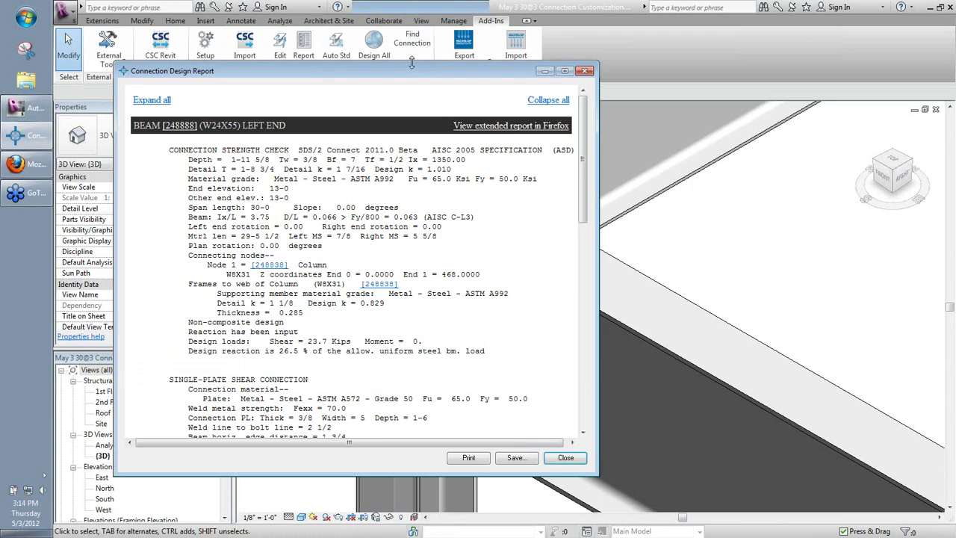
pyautogui.doubleClick(411, 64)
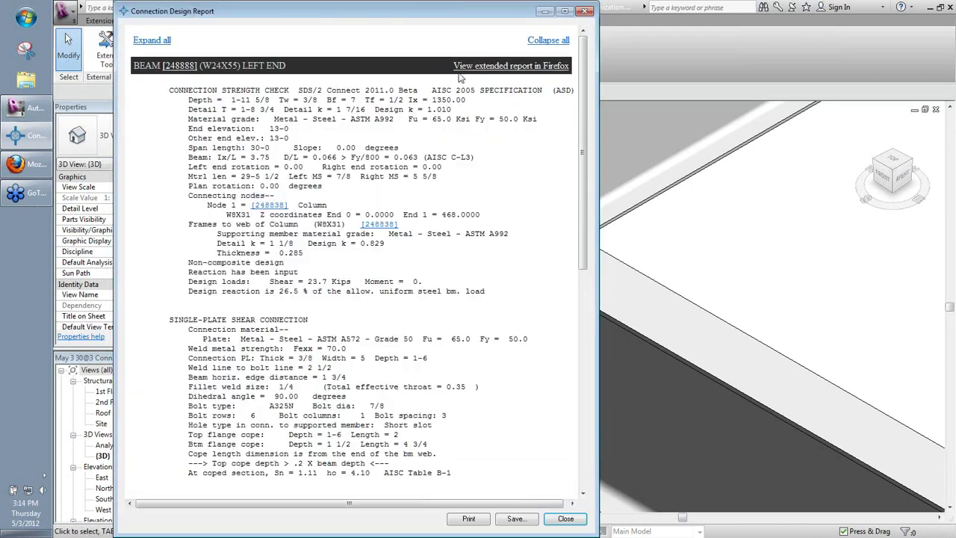
pyautogui.moveTo(581, 90); pyautogui.dragTo(580, 300)
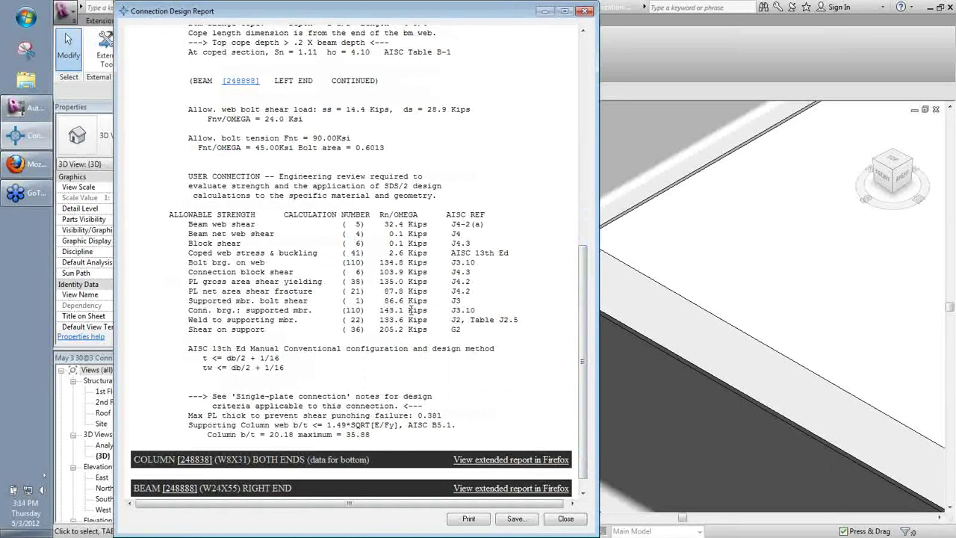
pyautogui.moveTo(586, 346); pyautogui.dragTo(586, 132)
# View the beam's extended report in Firefox to check the web shear and block shear calculations, and close the design report in Revit.
pyautogui.click(519, 71)
pyautogui.scroll(-10, 543, 214)
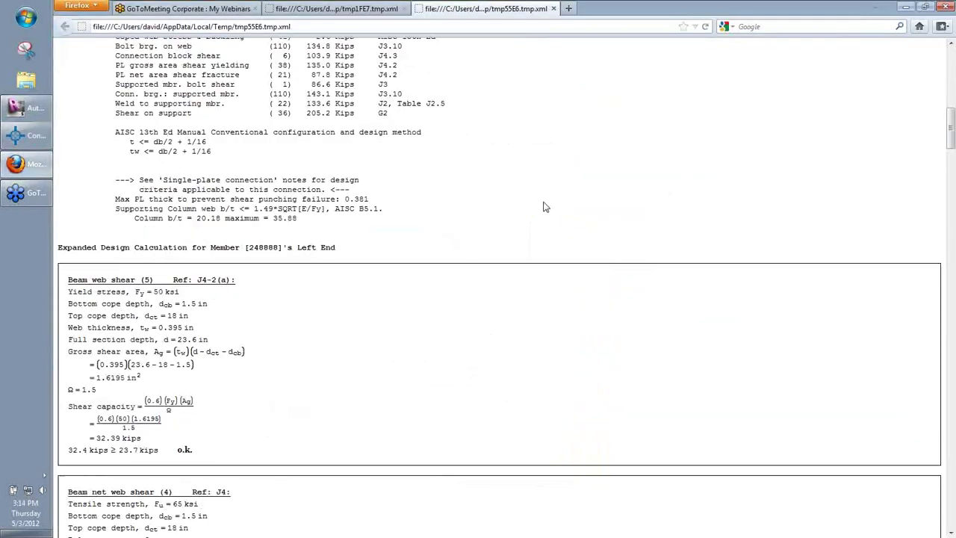
pyautogui.moveTo(199, 229); pyautogui.dragTo(67, 236)
pyautogui.click(74, 228)
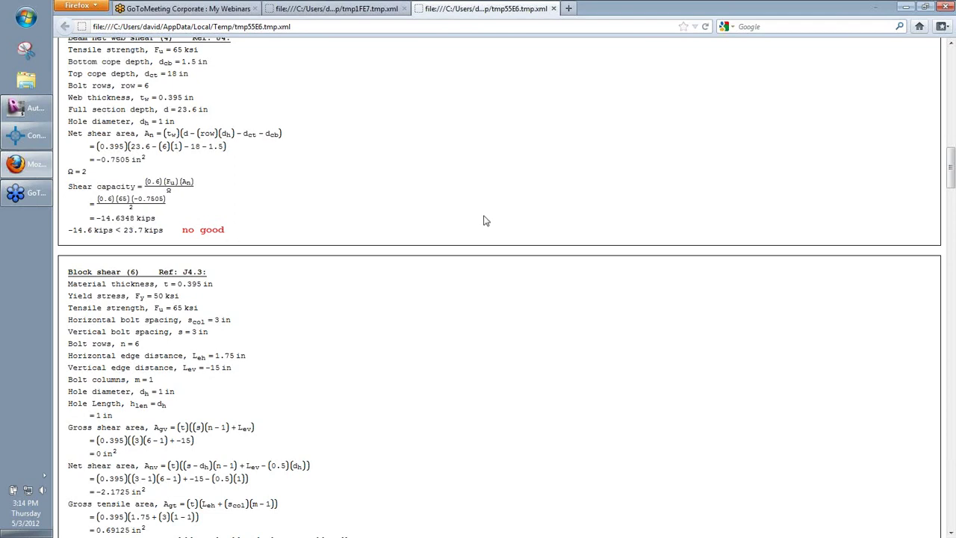
pyautogui.moveTo(36, 110)
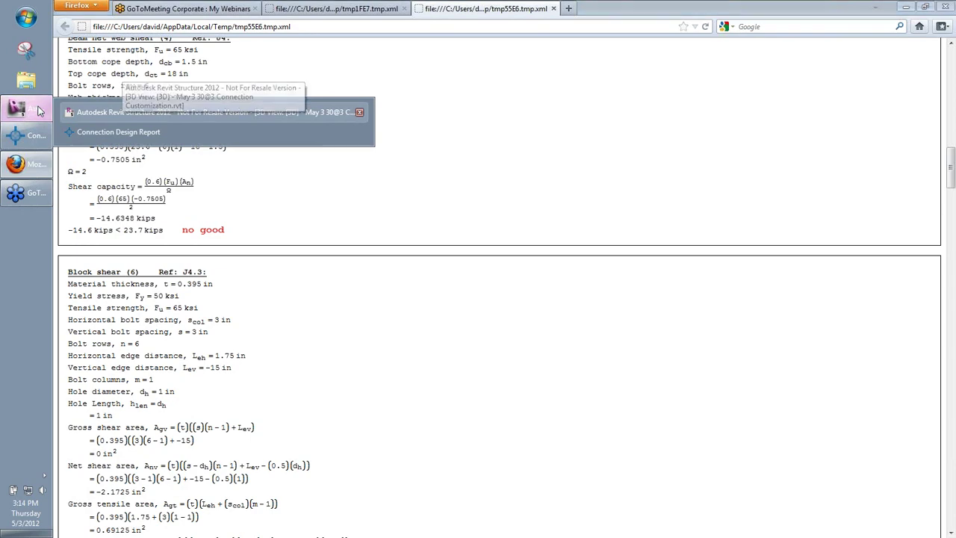
pyautogui.click(118, 131)
pyautogui.click(565, 518)
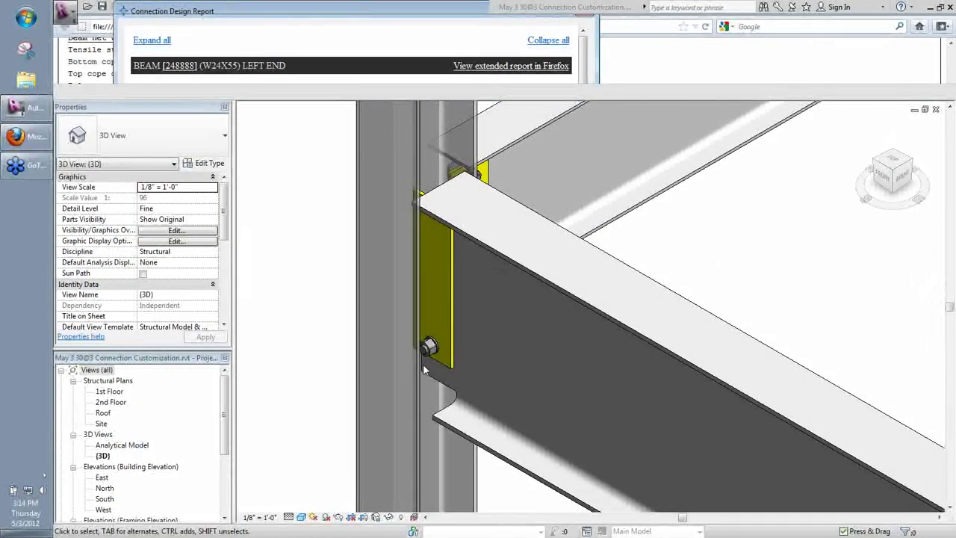
# Edit the beam connection again to restore the uncoped top flange and the tab's bolts, and finish editing.
pyautogui.press('e')
pyautogui.press('d')
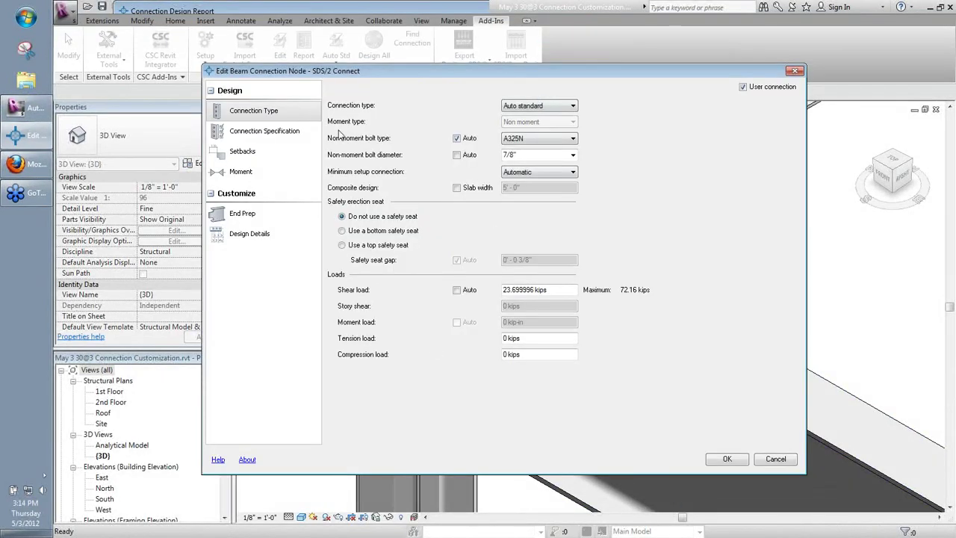
pyautogui.click(728, 457)
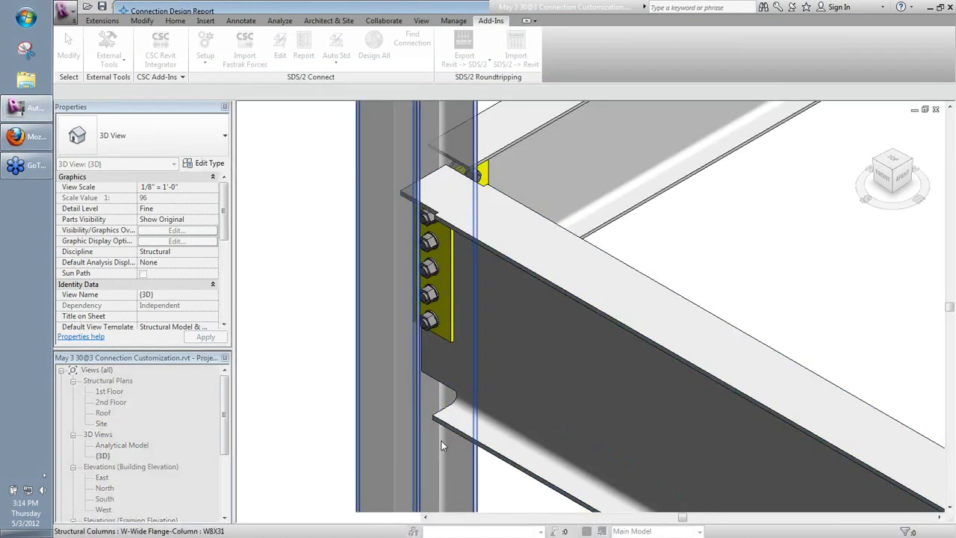
pyautogui.press('Escape')
# Open the welded moment connection at another column, examine its web doubler, flange stiffener and shear tab design details, and leave without changes.
pyautogui.scroll(-6, 275, 427)
pyautogui.moveTo(549, 318); pyautogui.dragTo(516, 305, button='middle')
pyautogui.scroll(5, 557, 233)
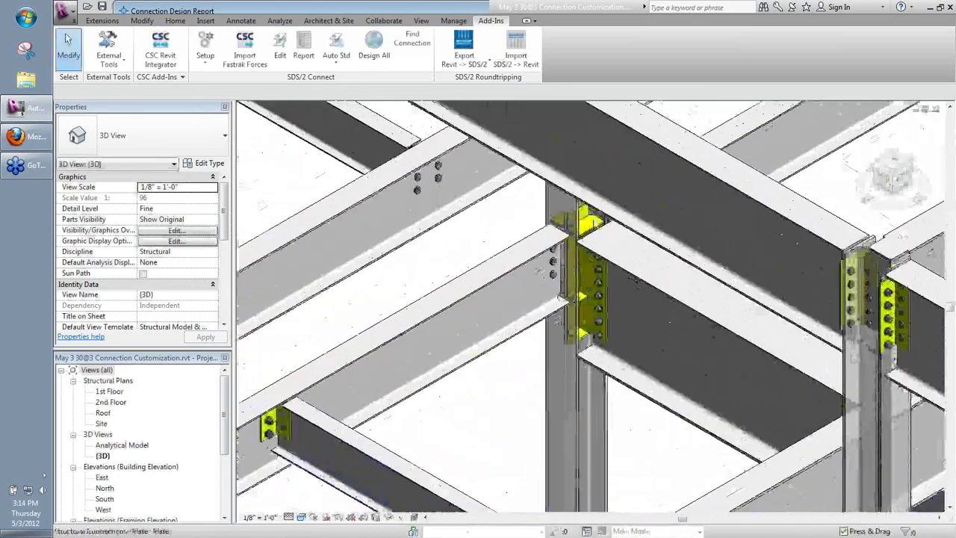
pyautogui.scroll(2, 540, 379)
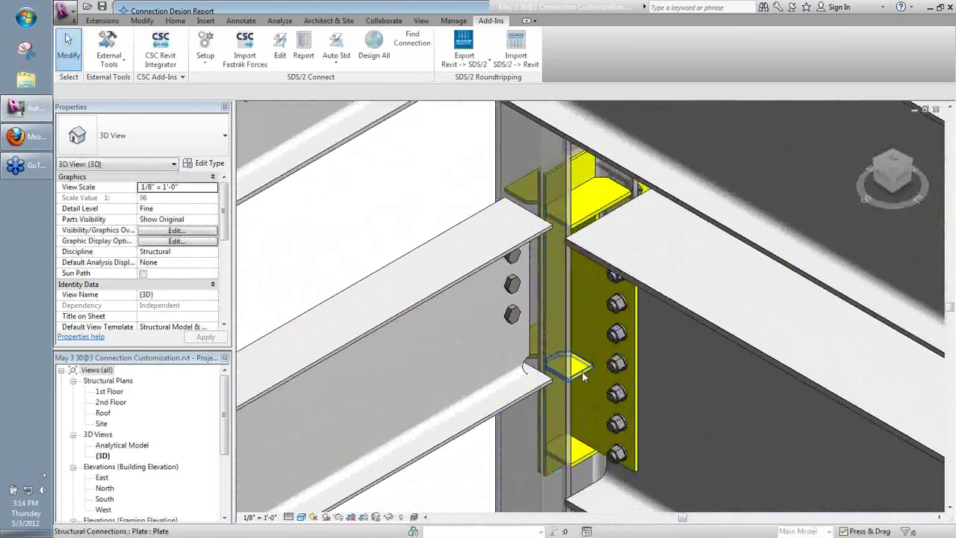
pyautogui.click(610, 366)
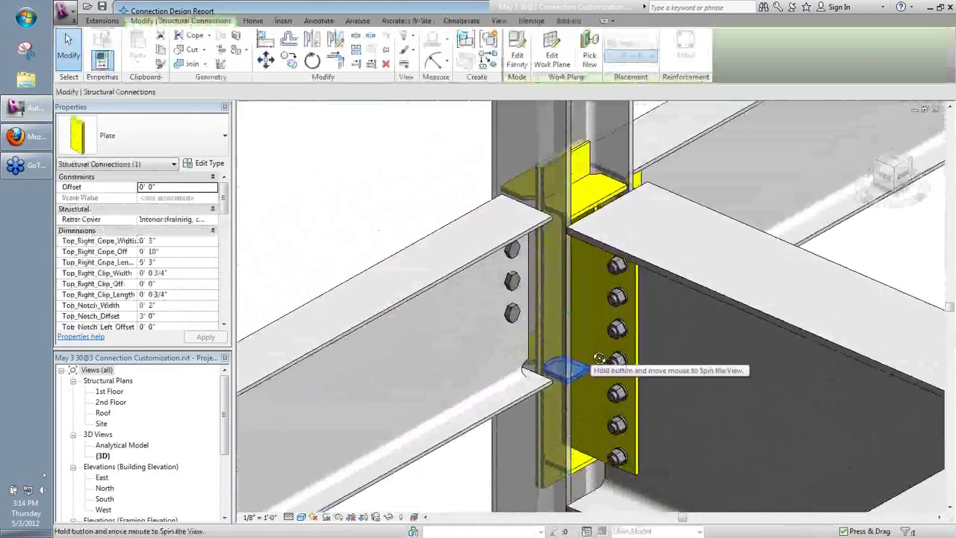
pyautogui.click(360, 207)
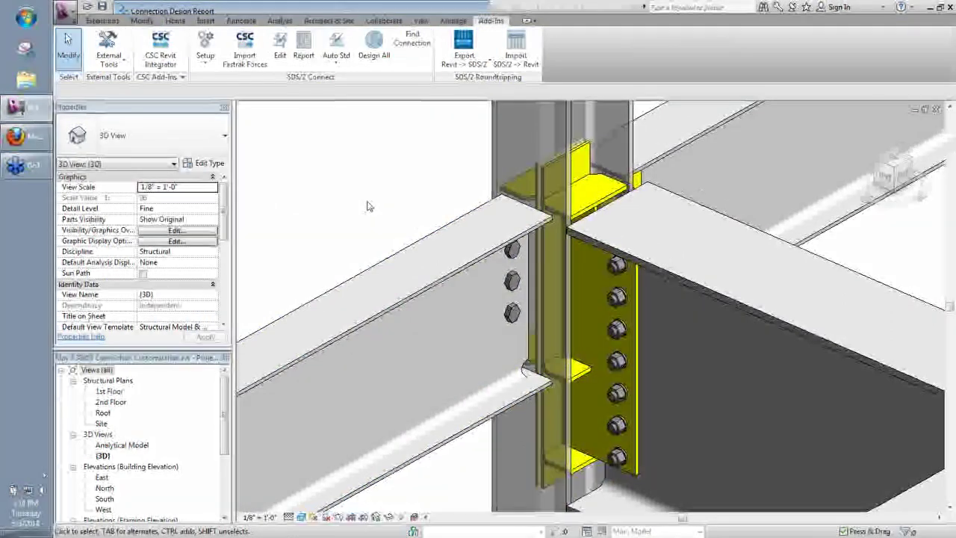
pyautogui.press('d')
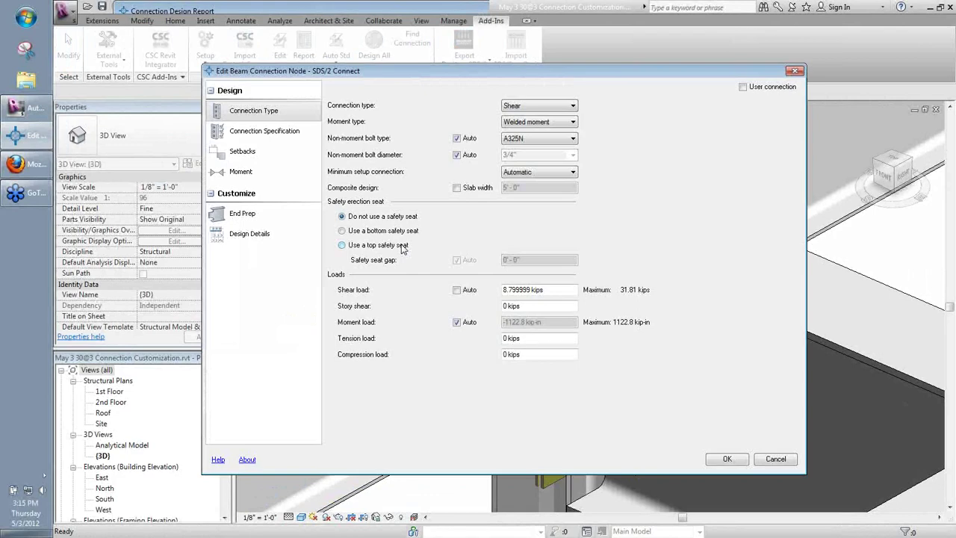
pyautogui.click(274, 232)
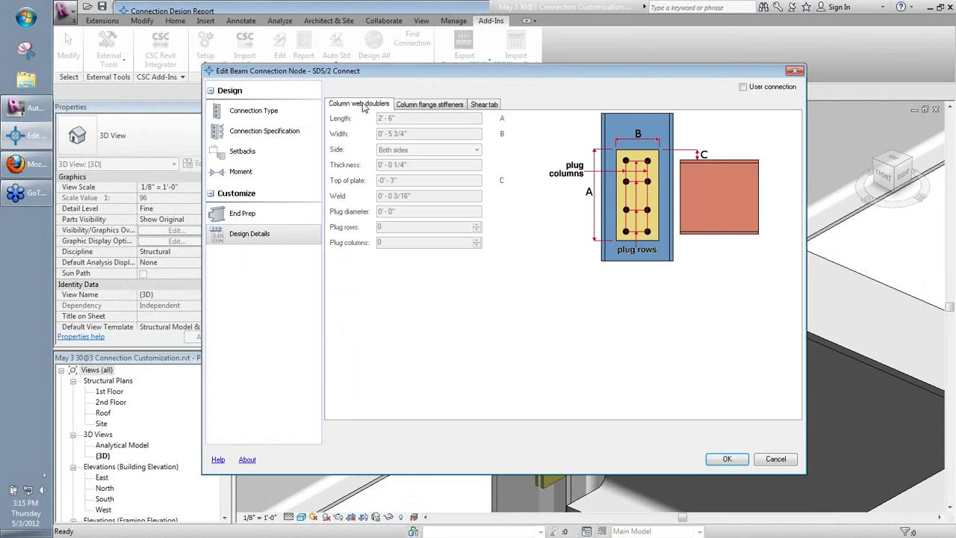
pyautogui.click(422, 107)
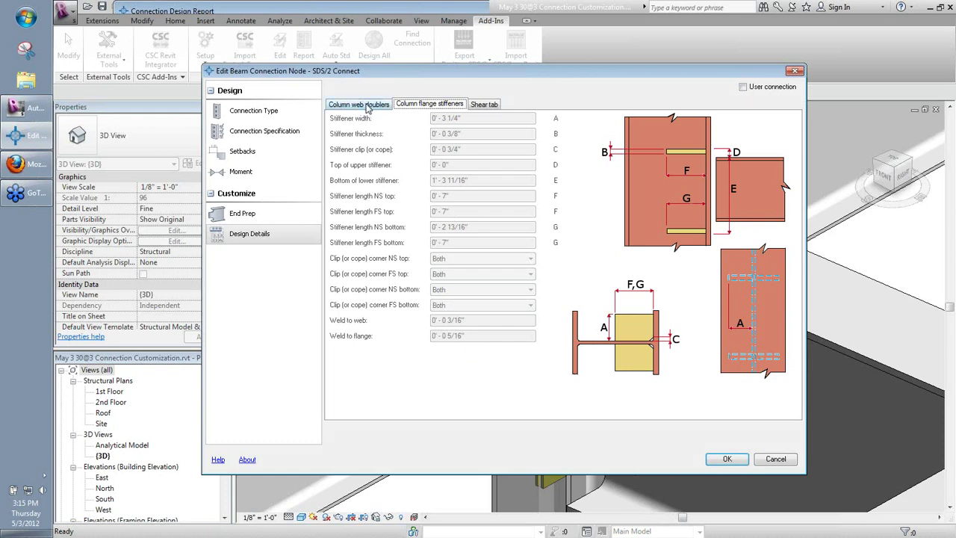
pyautogui.click(485, 105)
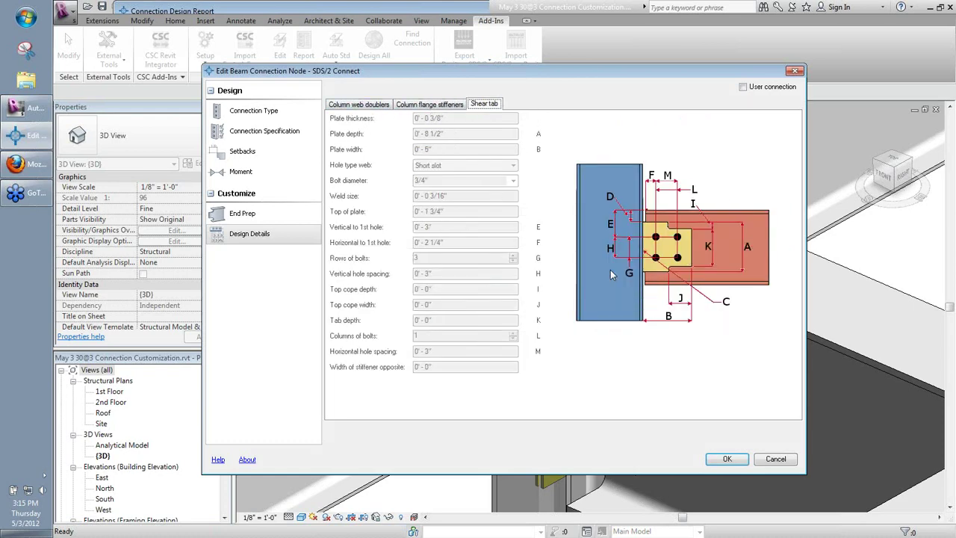
pyautogui.click(361, 106)
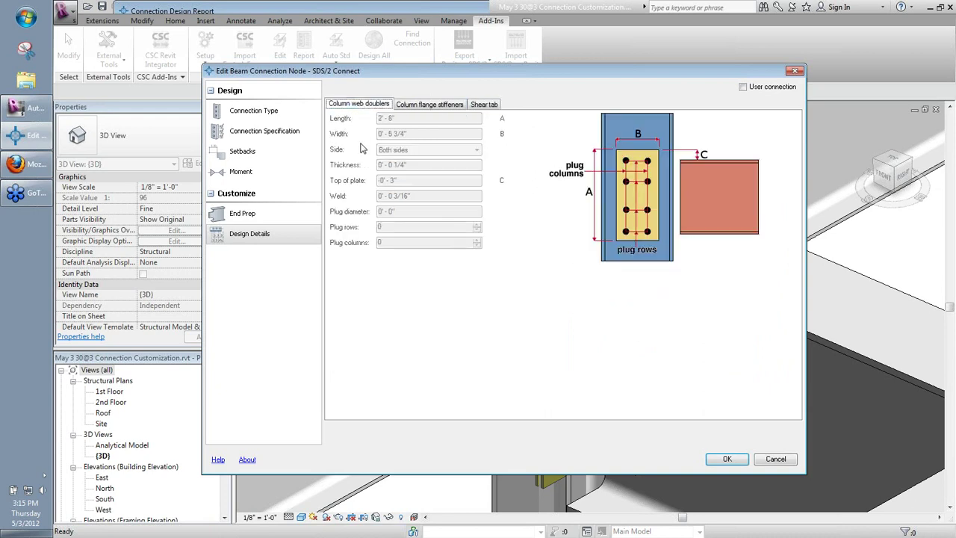
pyautogui.click(765, 462)
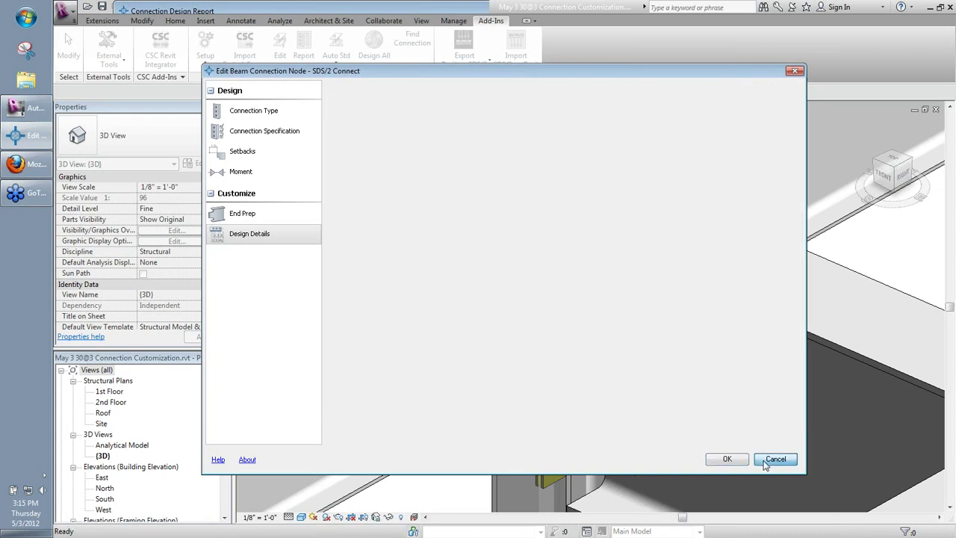
pyautogui.press('Escape')
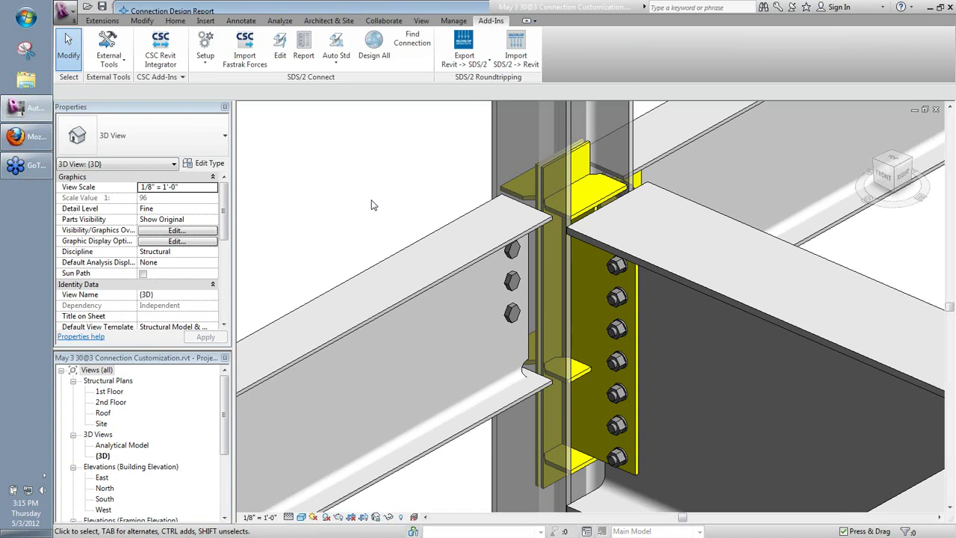
# Open the Section 1 building section view.
pyautogui.moveTo(224, 416); pyautogui.dragTo(224, 465)
pyautogui.click(116, 458)
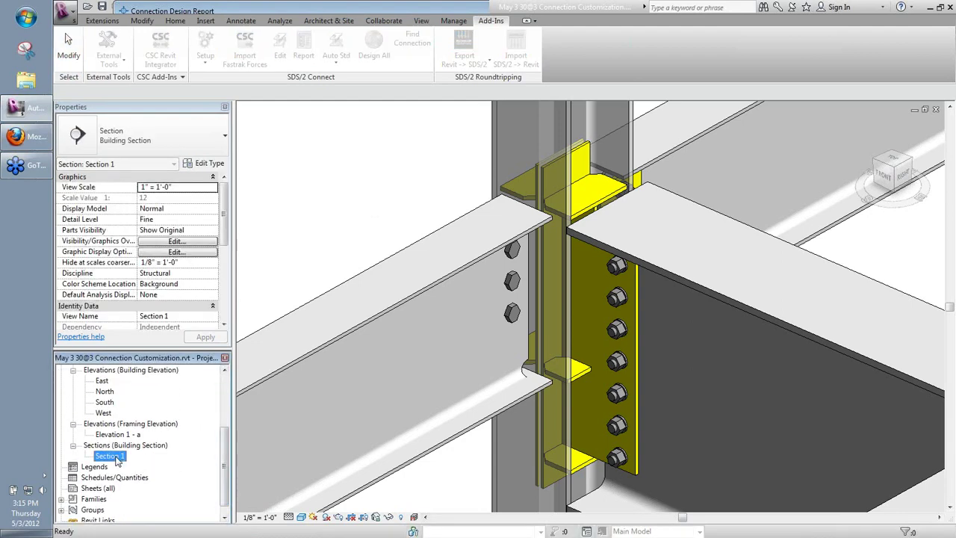
pyautogui.doubleClick(112, 455)
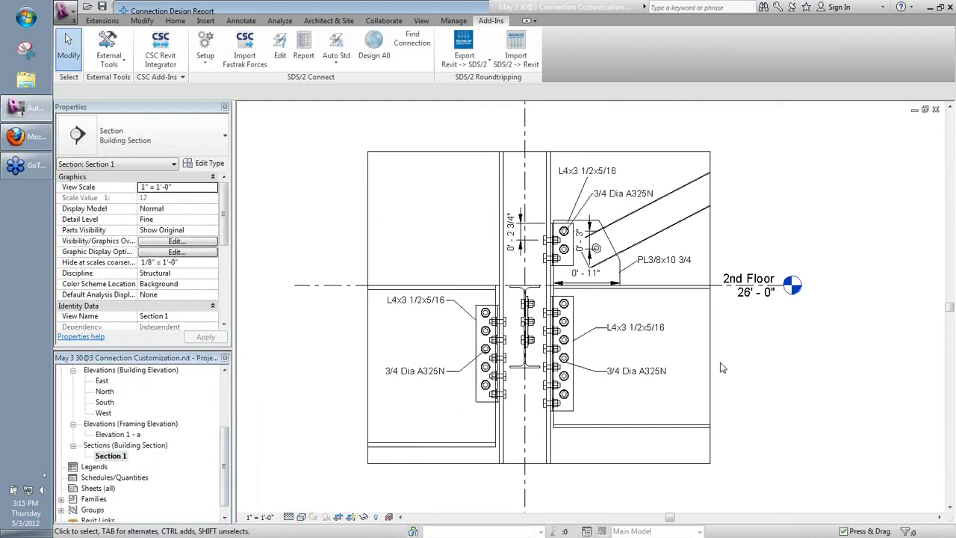
# Examine the tags and dimensions at the brace and beam connections in the section, including the brace clip's bolt tag.
pyautogui.scroll(2, 724, 370)
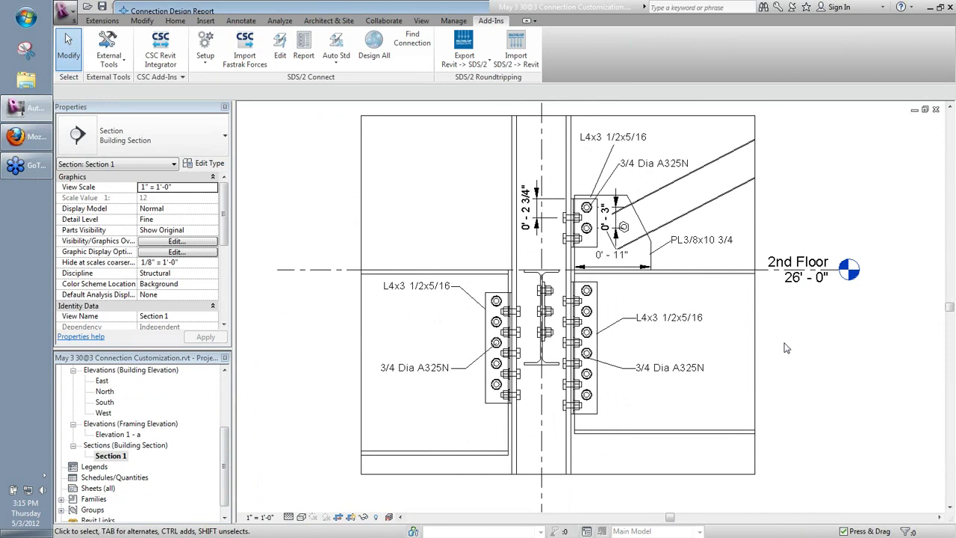
pyautogui.click(661, 314)
pyautogui.click(849, 199)
pyautogui.click(653, 164)
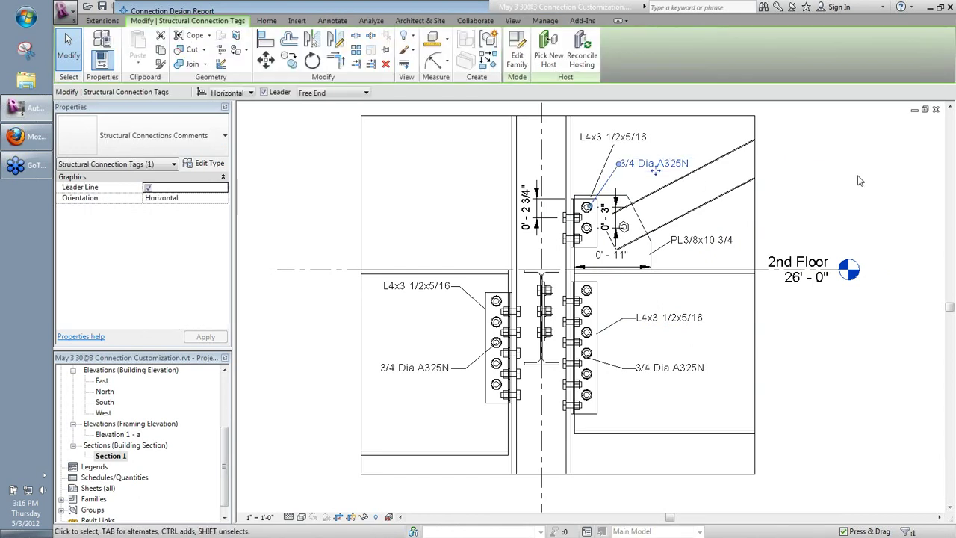
pyautogui.press('Escape')
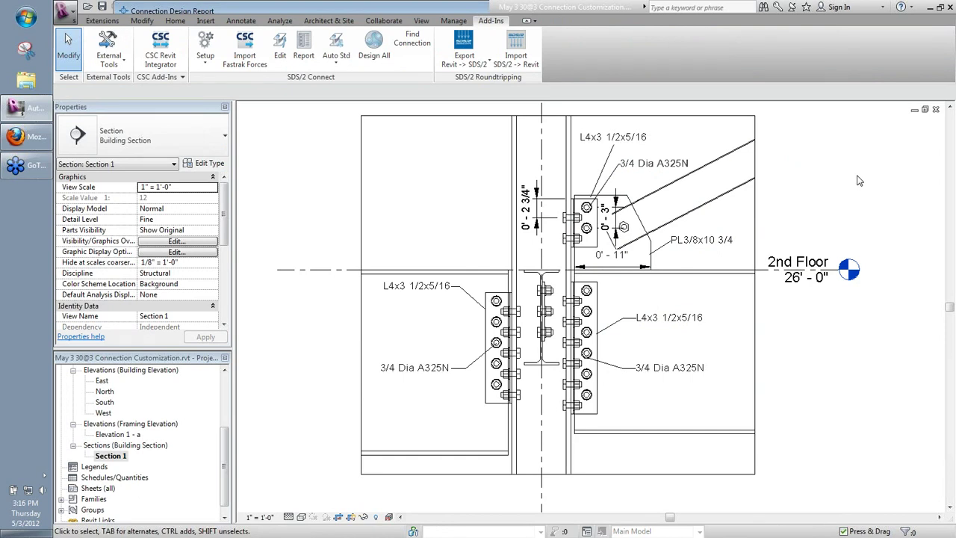
pyautogui.scroll(2, 829, 193)
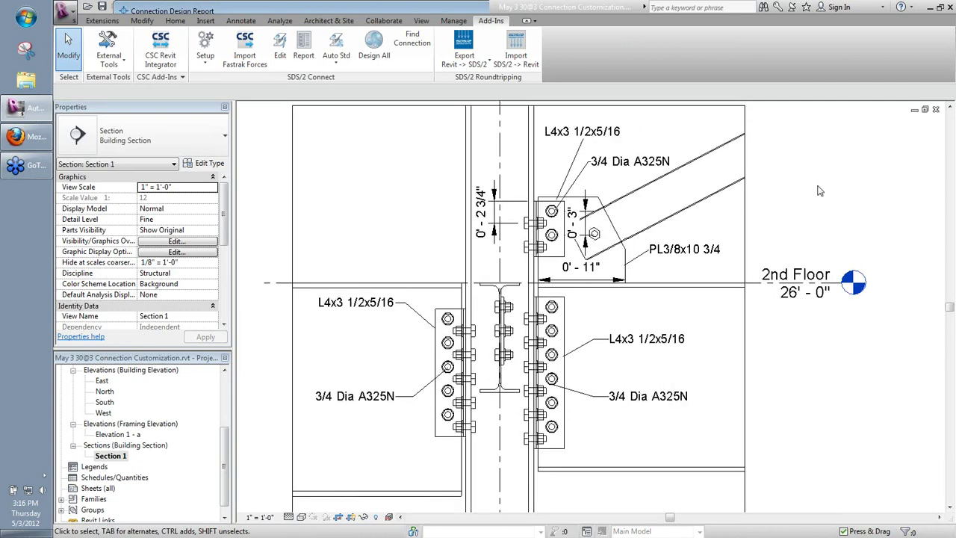
pyautogui.moveTo(831, 195); pyautogui.dragTo(822, 193, button='middle')
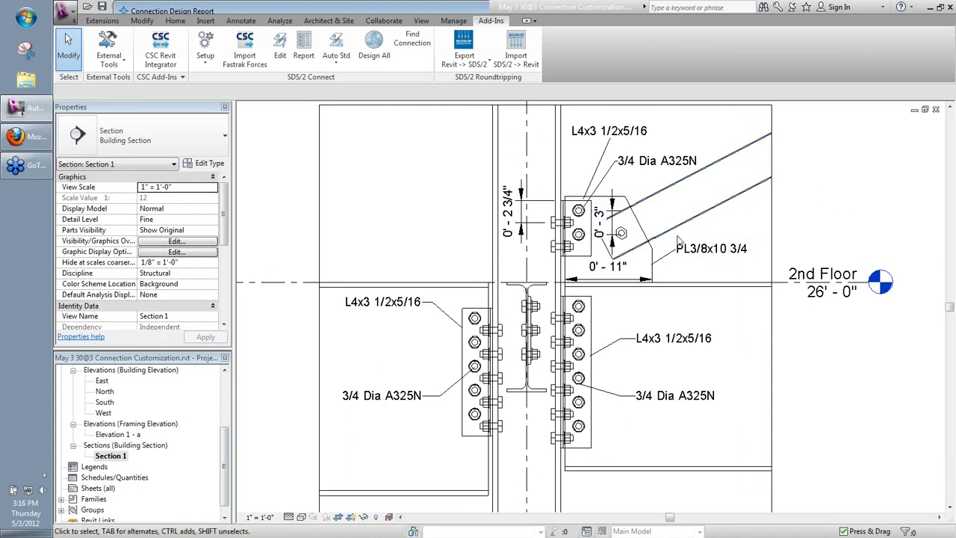
# Edit the vertical brace connection and override its automatic non-moment bolt diameter with 7/8".
pyautogui.press('e')
pyautogui.press('d')
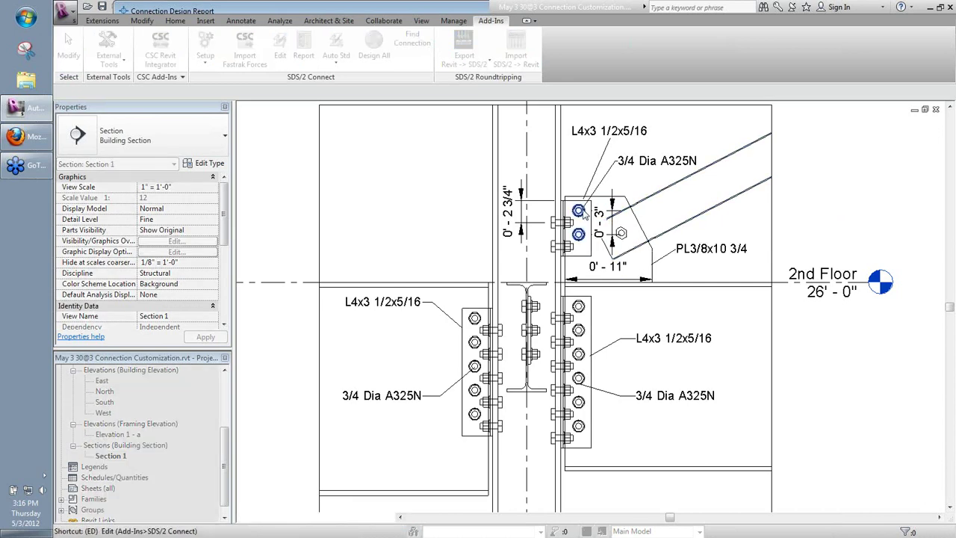
pyautogui.click(580, 213)
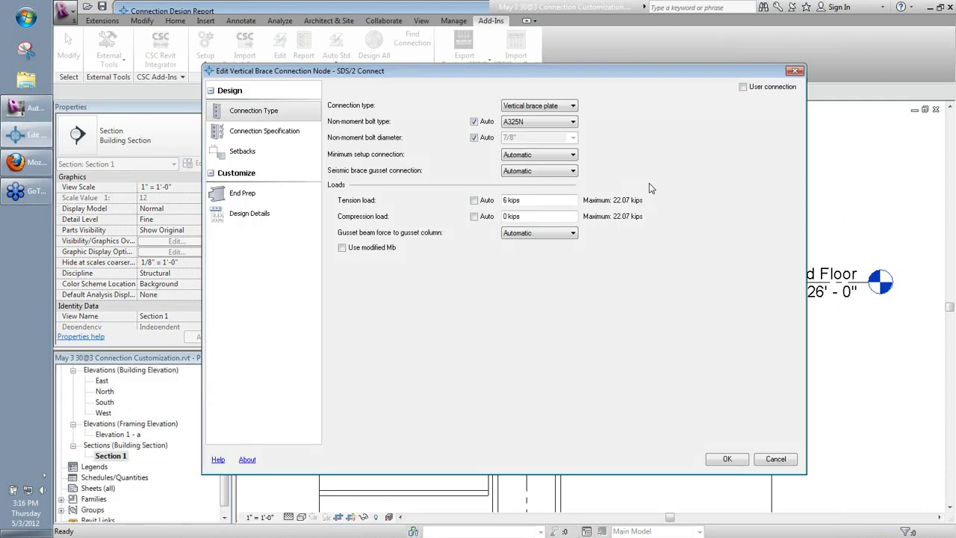
pyautogui.click(474, 137)
pyautogui.click(573, 137)
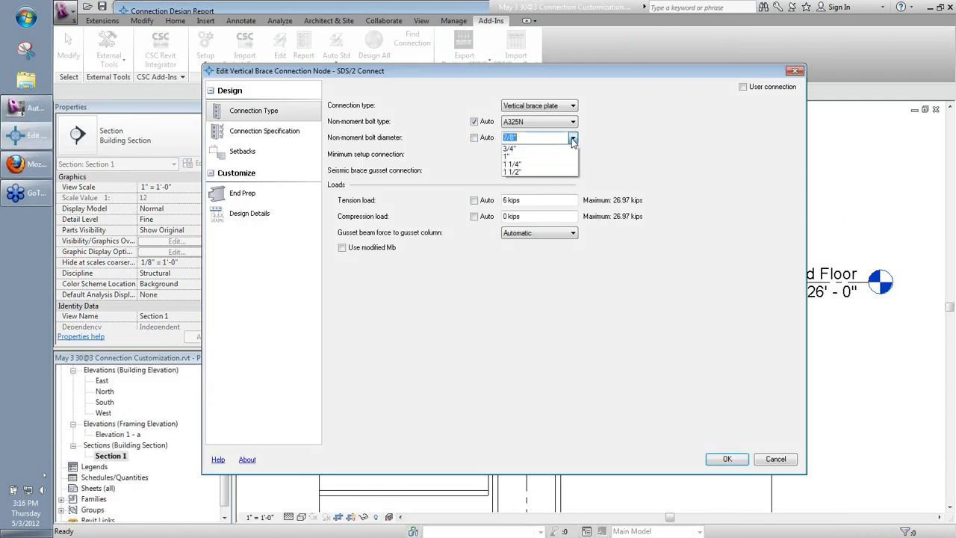
pyautogui.click(529, 138)
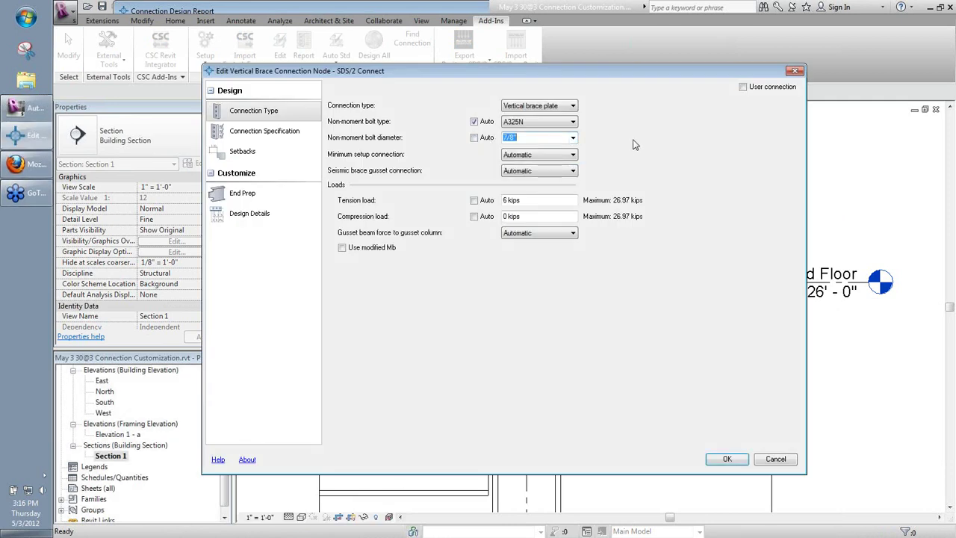
pyautogui.click(727, 459)
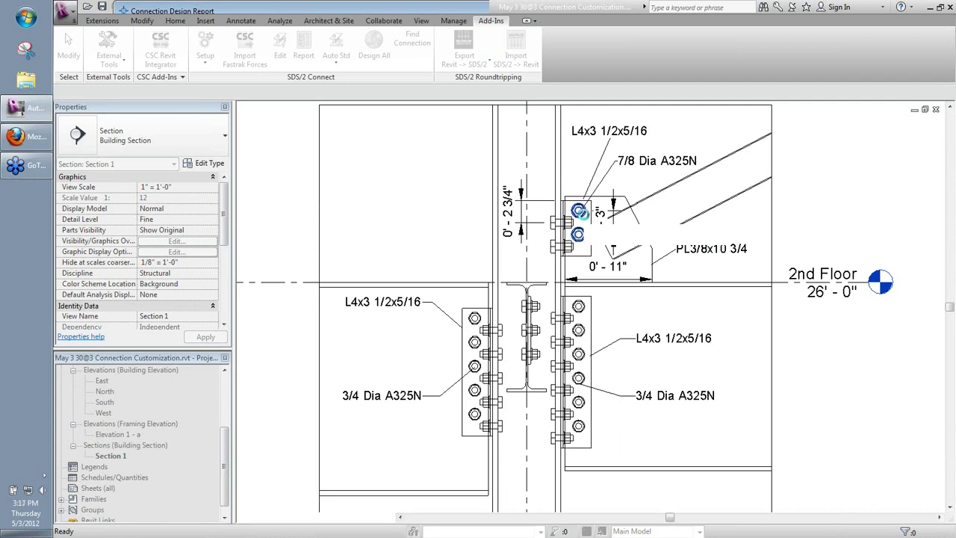
# Reopen the vertical brace connection as a user connection and set the brace clip's bolt row spacing to 3 1/2".
pyautogui.doubleClick(584, 233)
pyautogui.click(267, 216)
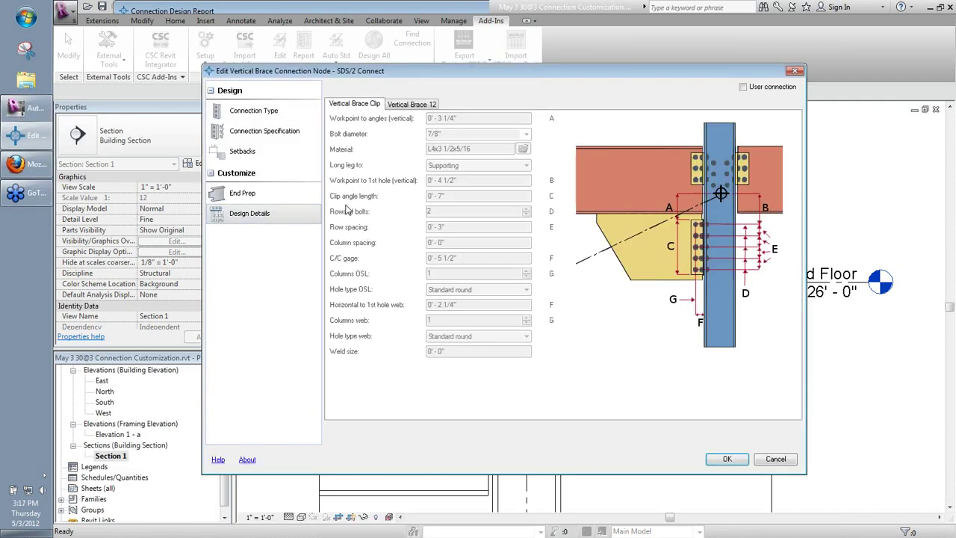
pyautogui.click(743, 86)
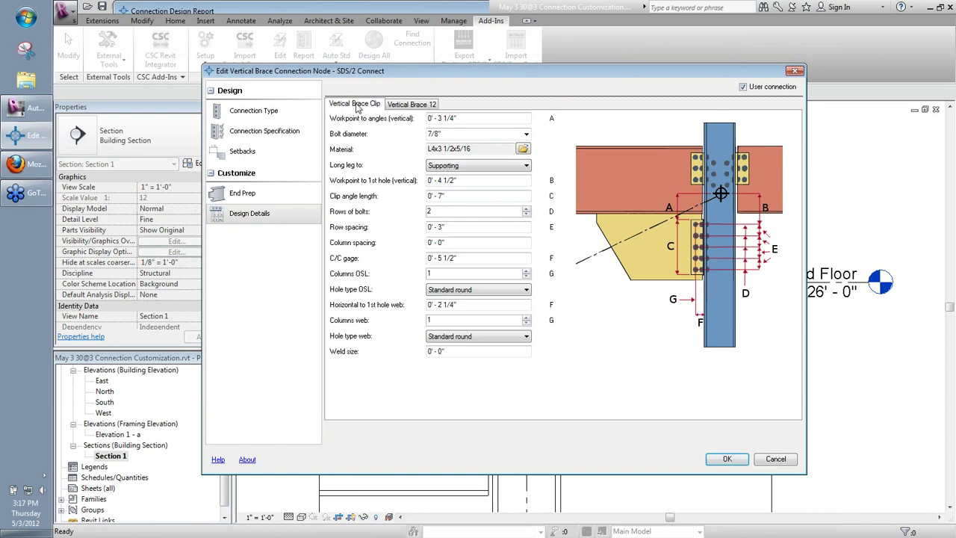
pyautogui.click(357, 106)
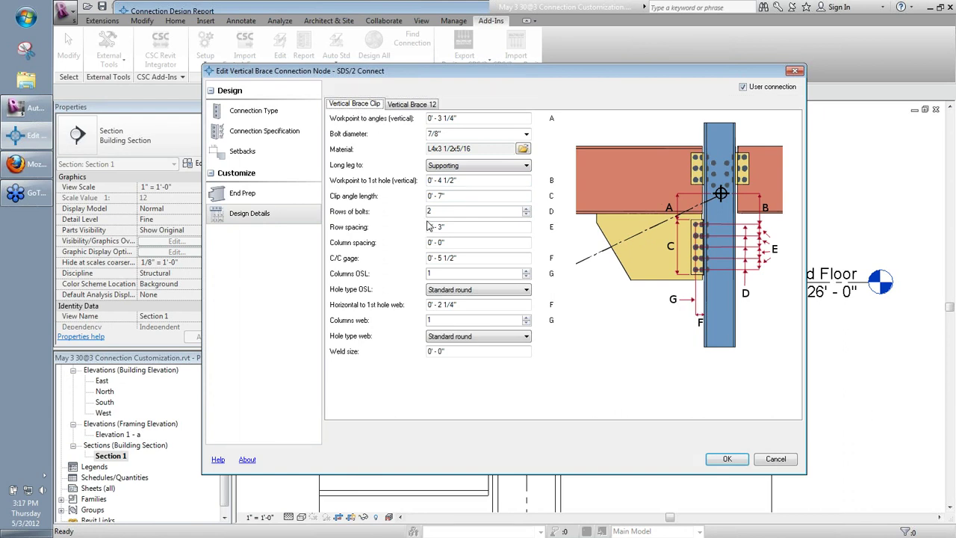
pyautogui.click(464, 227)
pyautogui.write('3')
pyautogui.press('Tab')
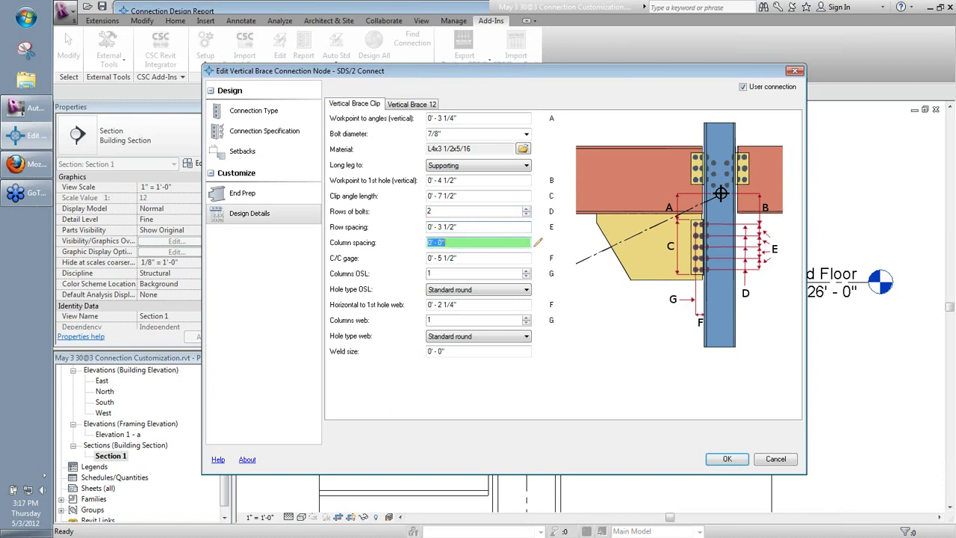
# Set the Vertical Brace 12 gusset plate's width to 11 1/4" and length to 11 1/2", and apply the connection changes.
pyautogui.click(394, 105)
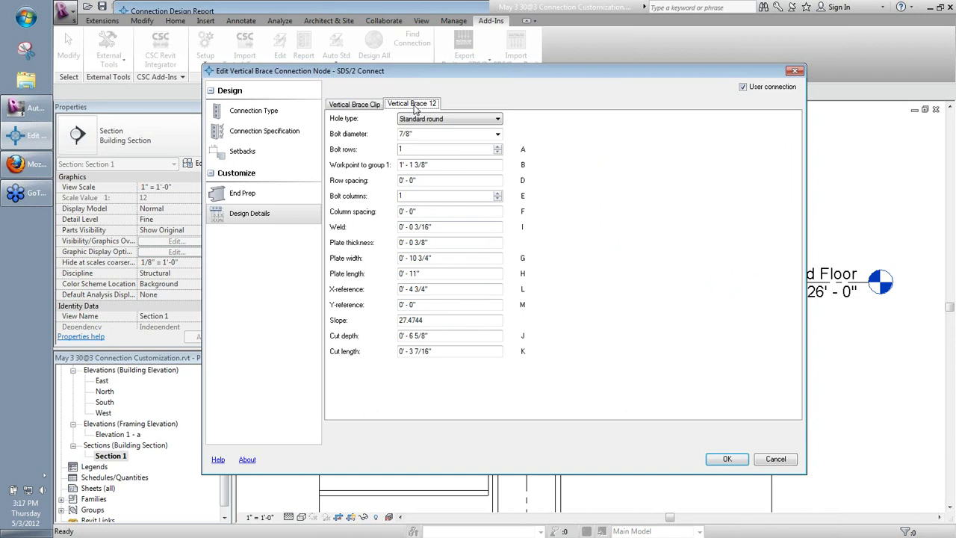
pyautogui.click(448, 258)
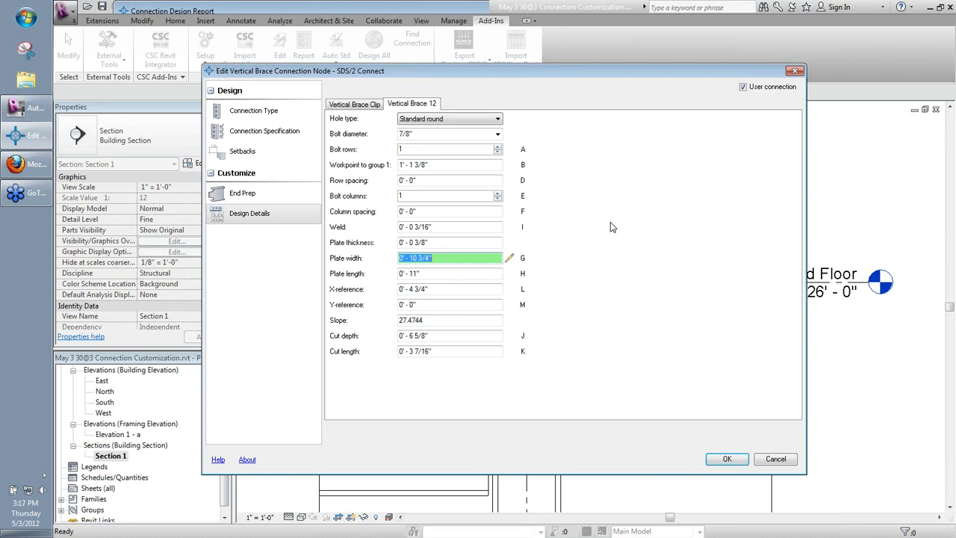
pyautogui.write('11 1/4')
pyautogui.press('Tab')
pyautogui.write('11')
pyautogui.write(' 1/2')
pyautogui.press('Tab')
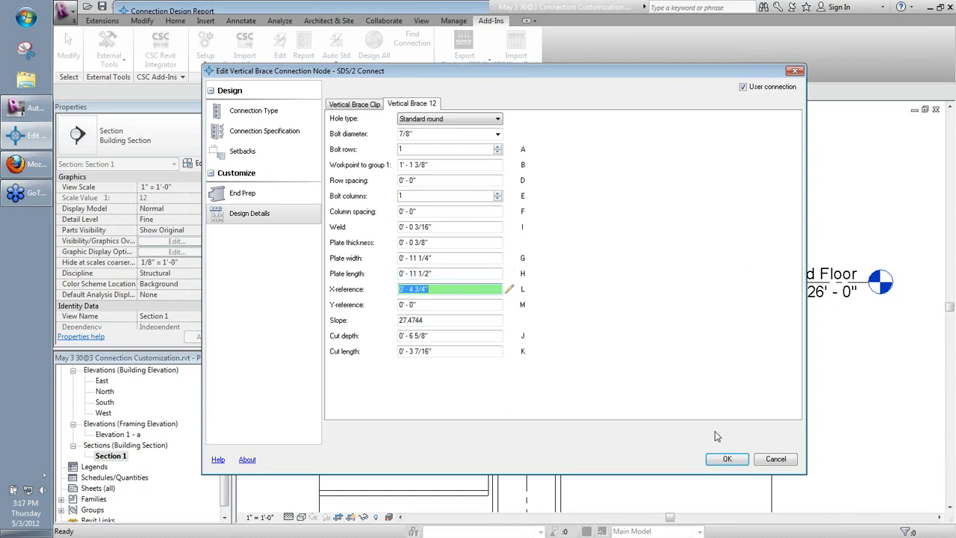
pyautogui.click(722, 459)
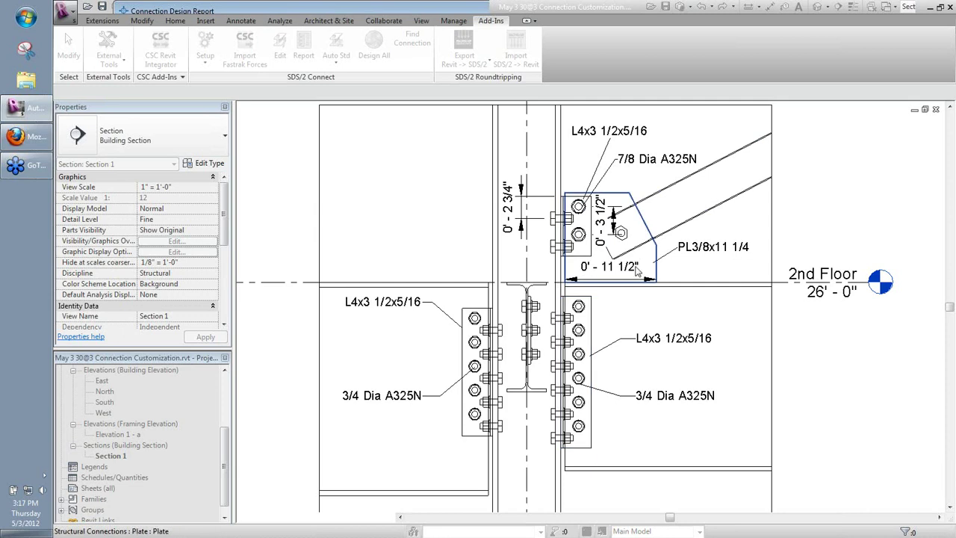
# Check the gusset plate's tag against the edited plate in the section, and clear the selection.
pyautogui.click(696, 255)
pyautogui.press('Tab')
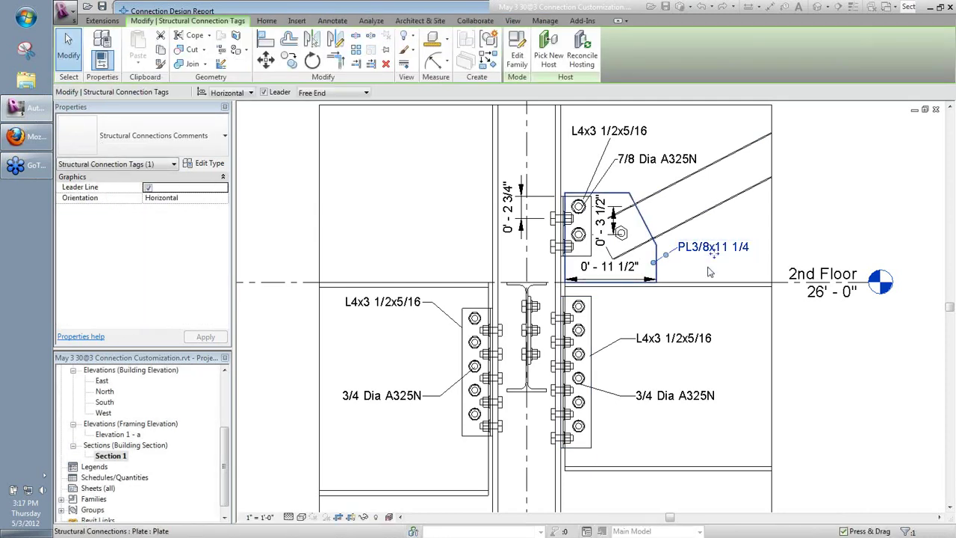
pyautogui.click(698, 257)
pyautogui.click(705, 269)
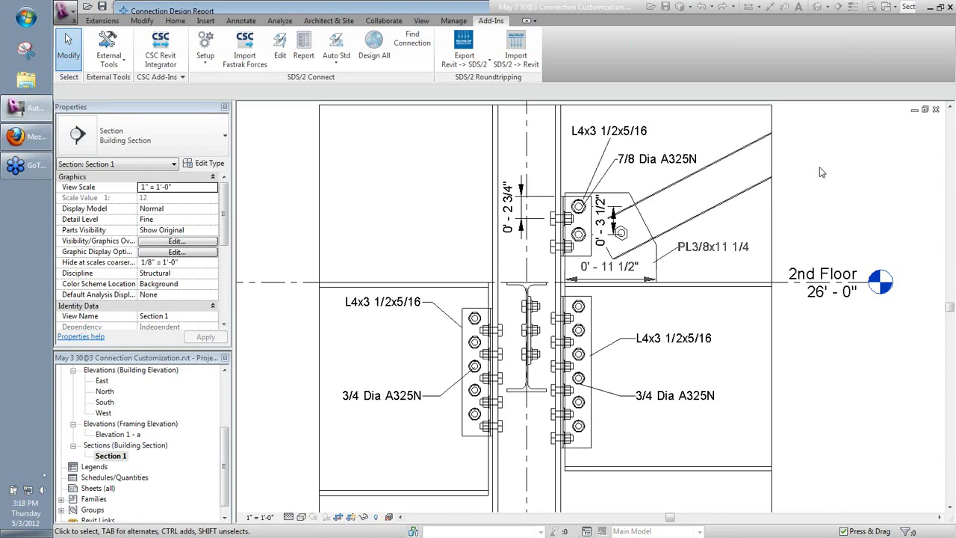
# Review the vertical brace connection's type, specification and setback settings, cancel without changes and leave the edit command.
pyautogui.press('e')
pyautogui.press('d')
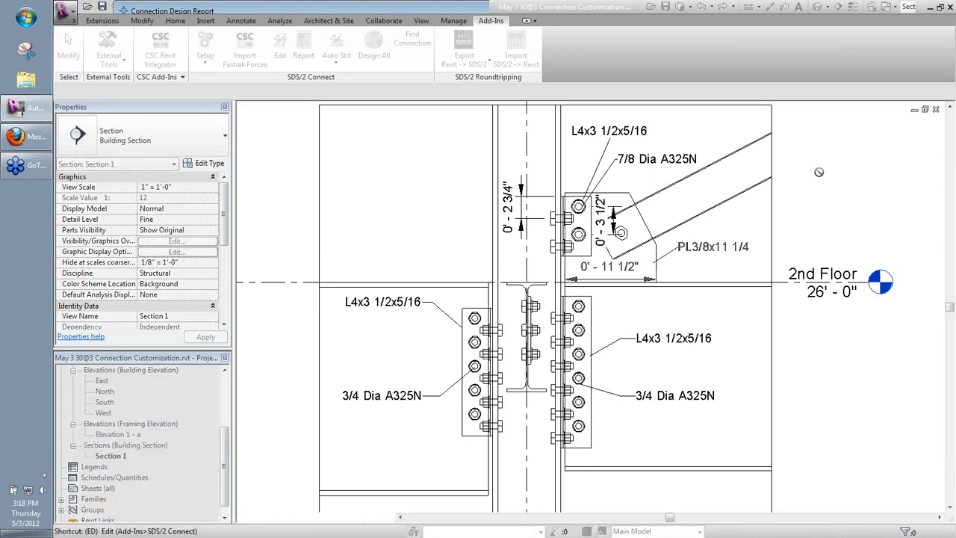
pyautogui.click(584, 208)
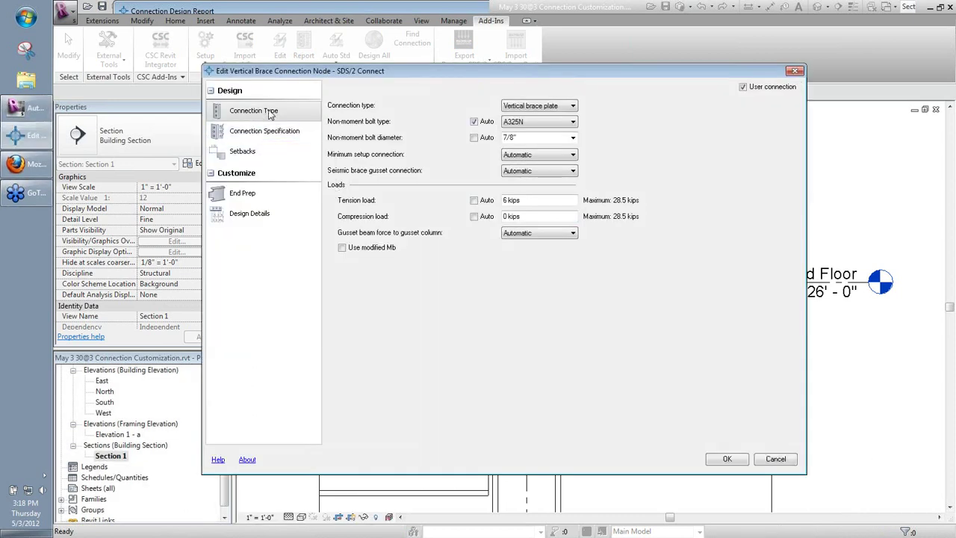
pyautogui.click(289, 134)
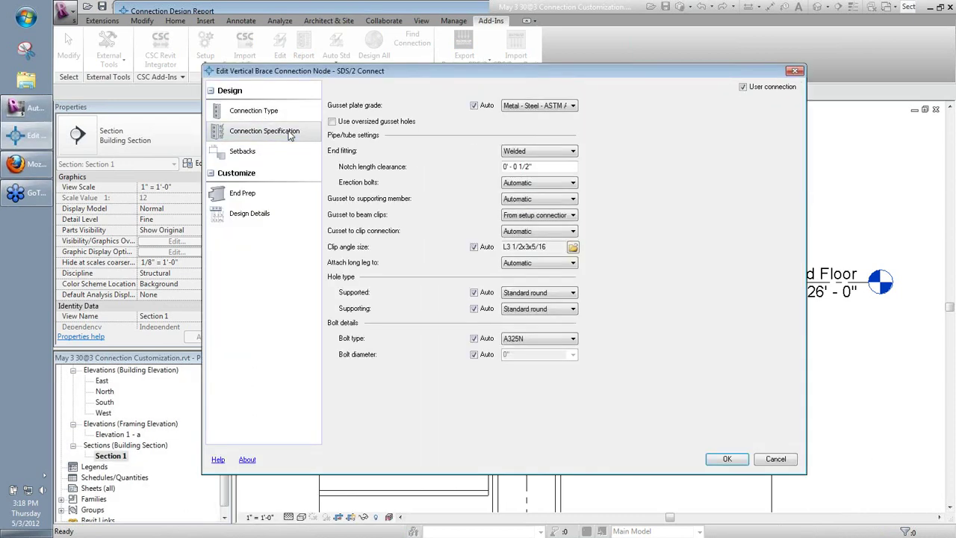
pyautogui.click(275, 157)
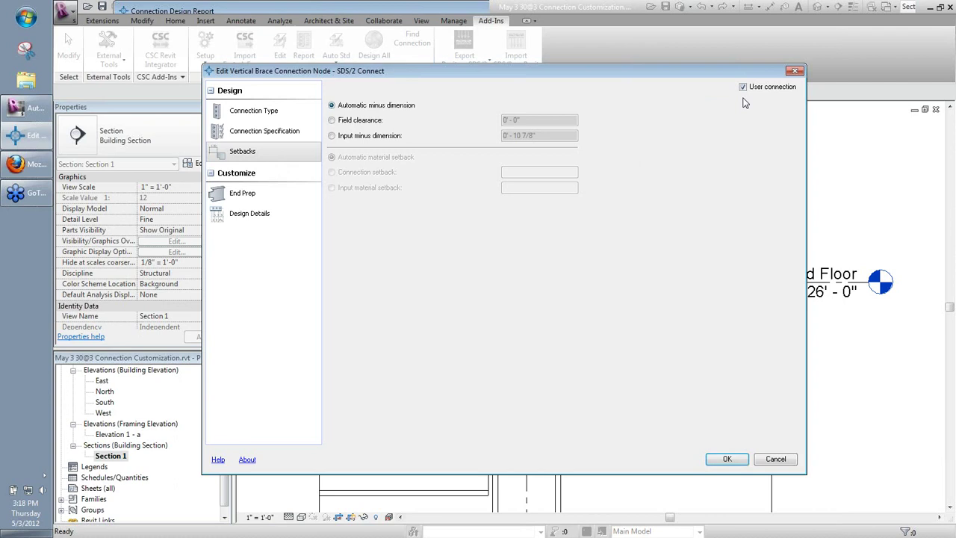
pyautogui.click(247, 136)
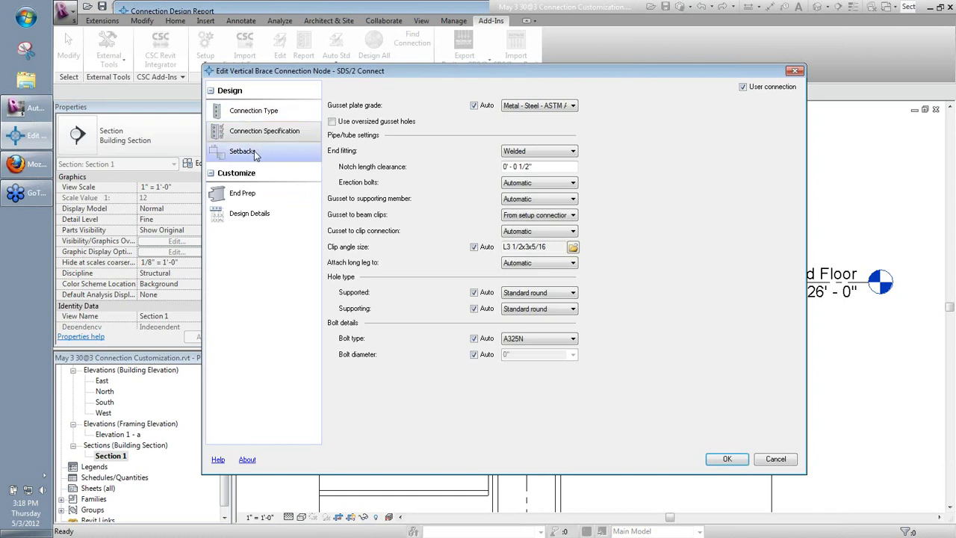
pyautogui.click(254, 113)
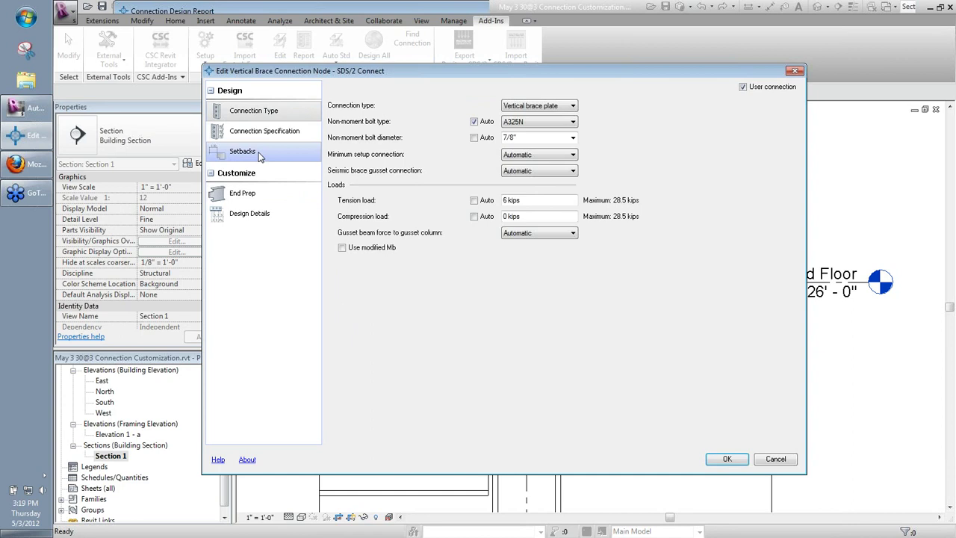
pyautogui.moveTo(555, 138)
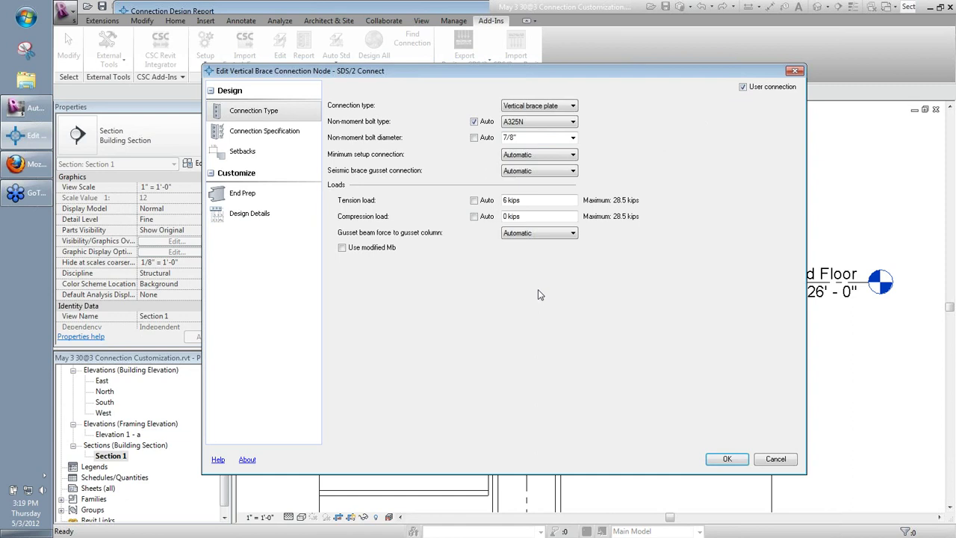
pyautogui.click(775, 459)
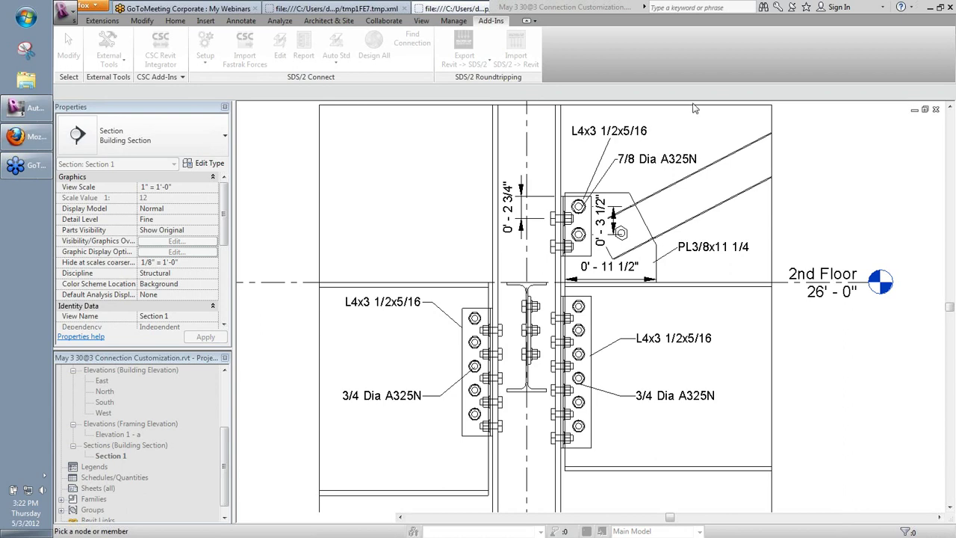
pyautogui.click(274, 165)
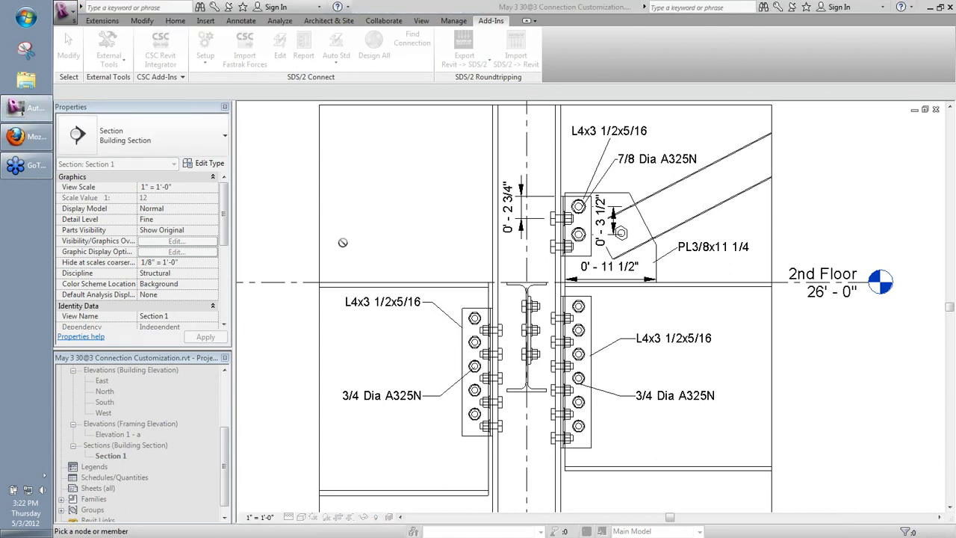
pyautogui.press('Escape')
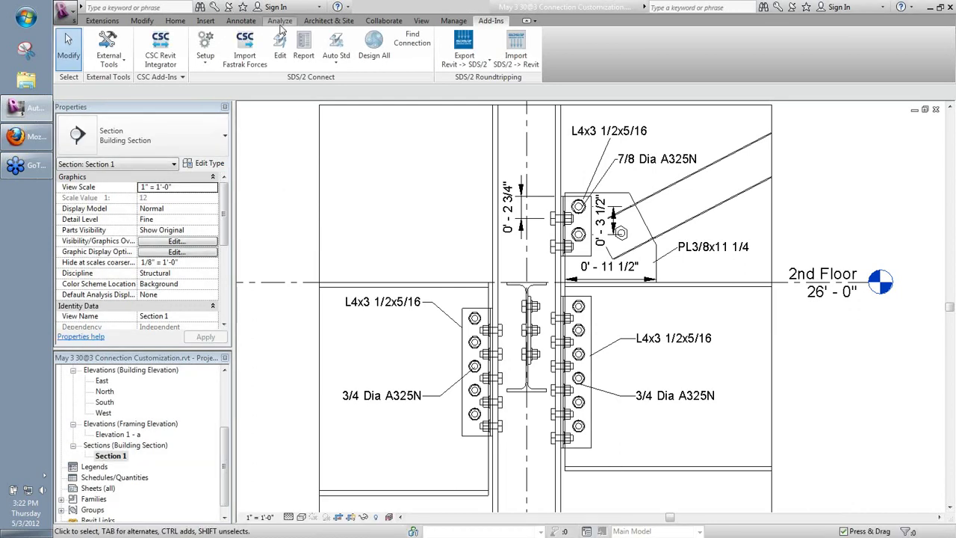
# Create a new schedule of building components for the Structural Connections category in the New Construction phase.
pyautogui.click(421, 20)
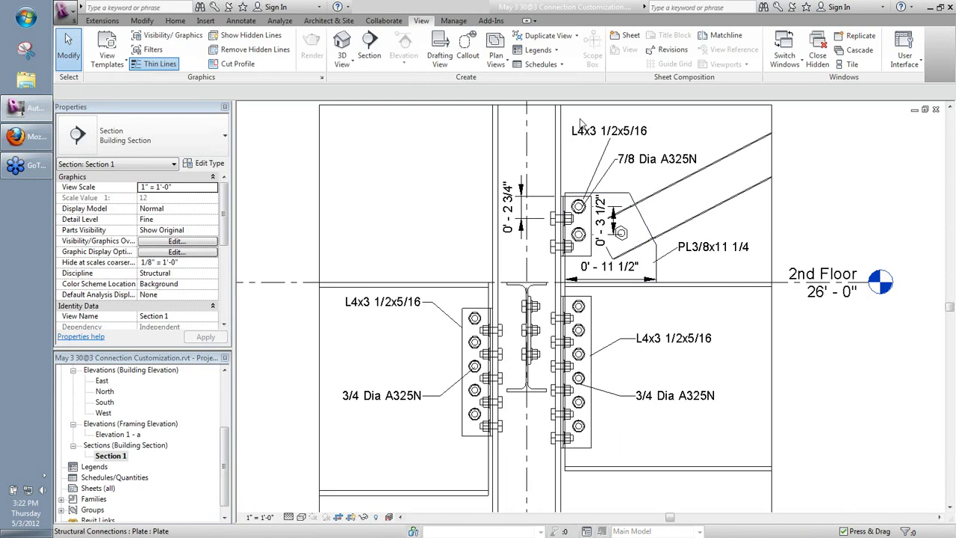
pyautogui.click(550, 69)
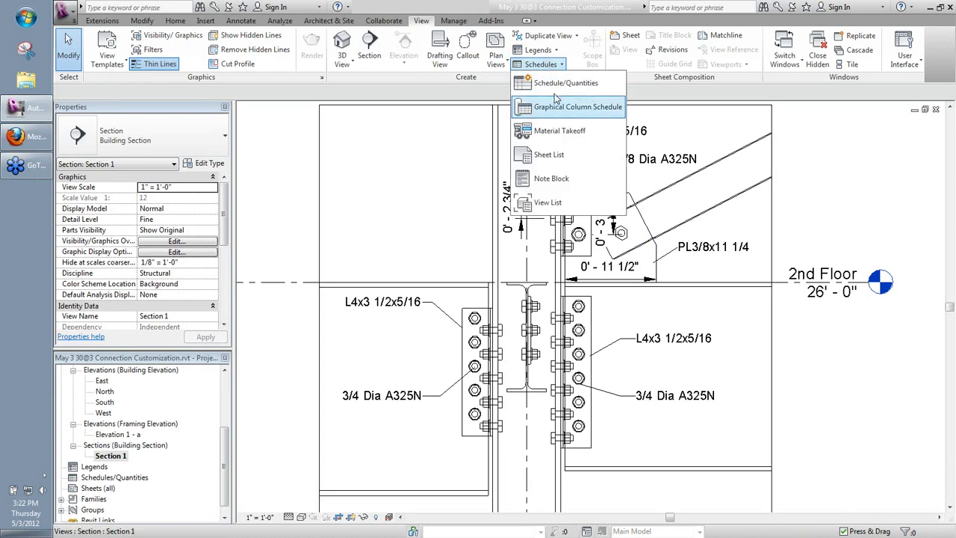
pyautogui.click(556, 94)
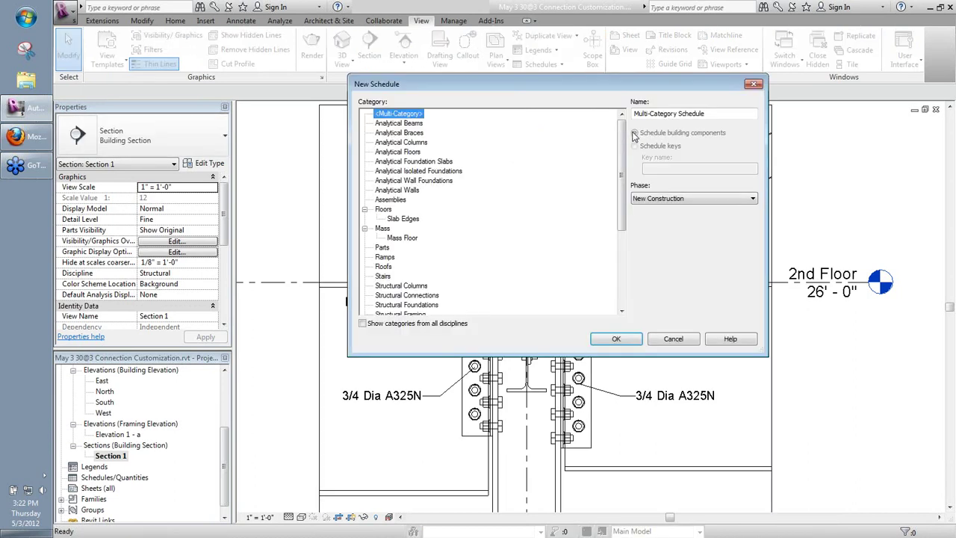
pyautogui.moveTo(622, 131); pyautogui.dragTo(624, 194)
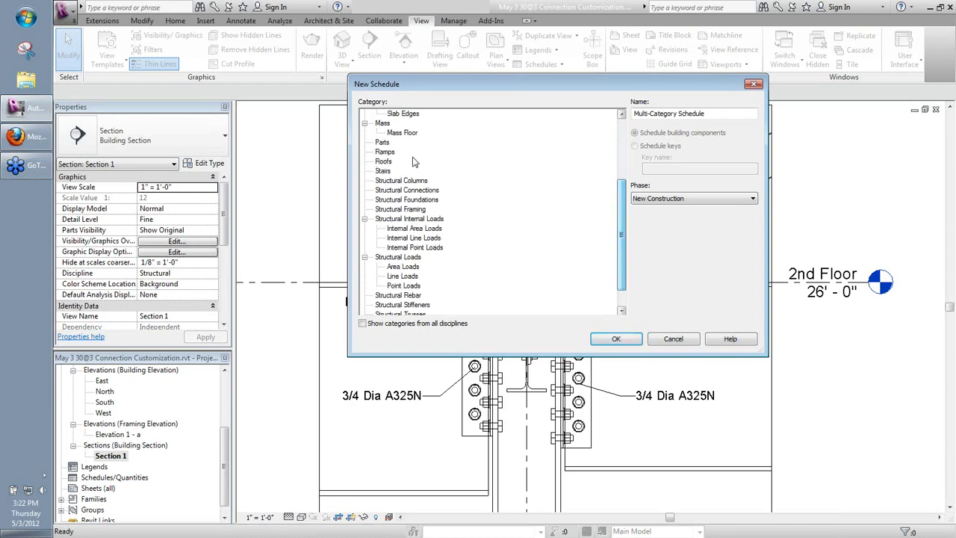
pyautogui.click(407, 190)
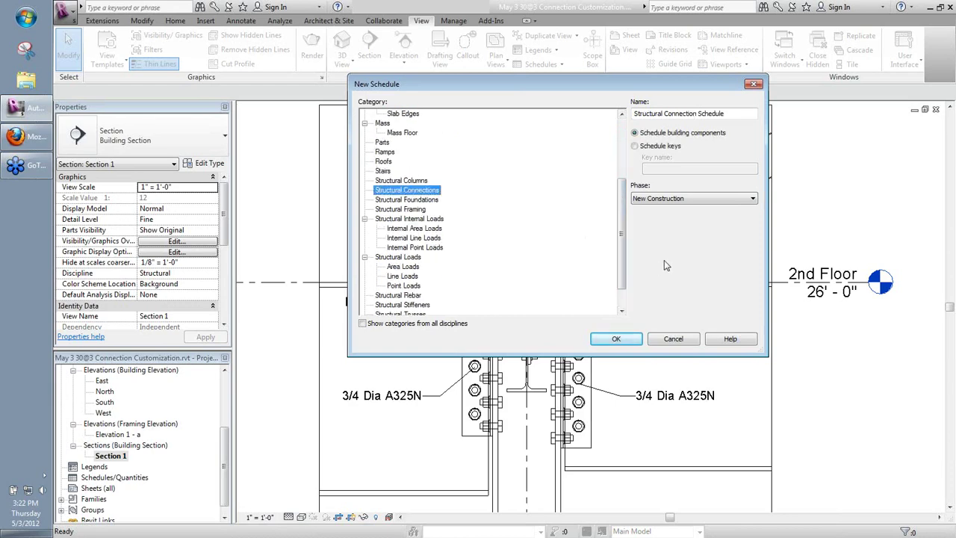
pyautogui.click(627, 339)
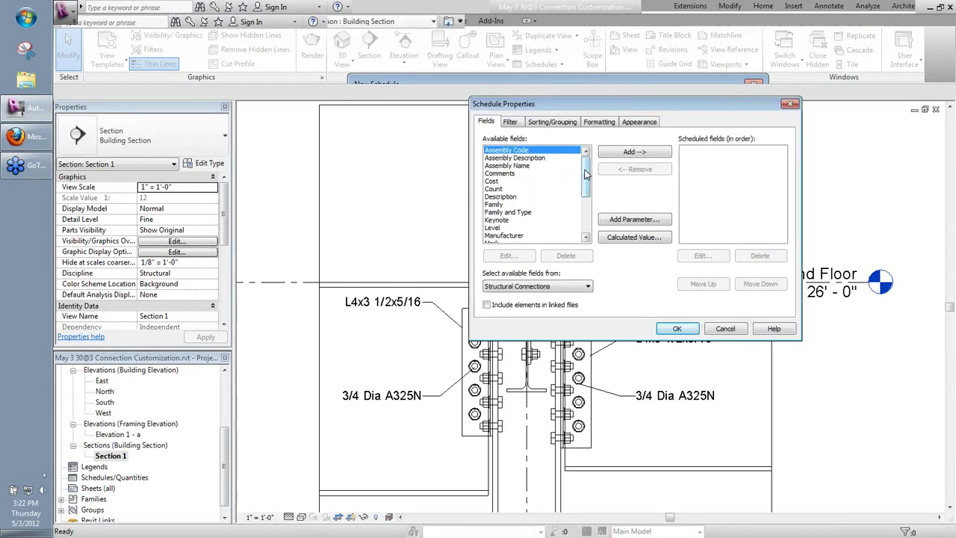
# Add the Comments and Count fields to the structural connection schedule.
pyautogui.doubleClick(499, 174)
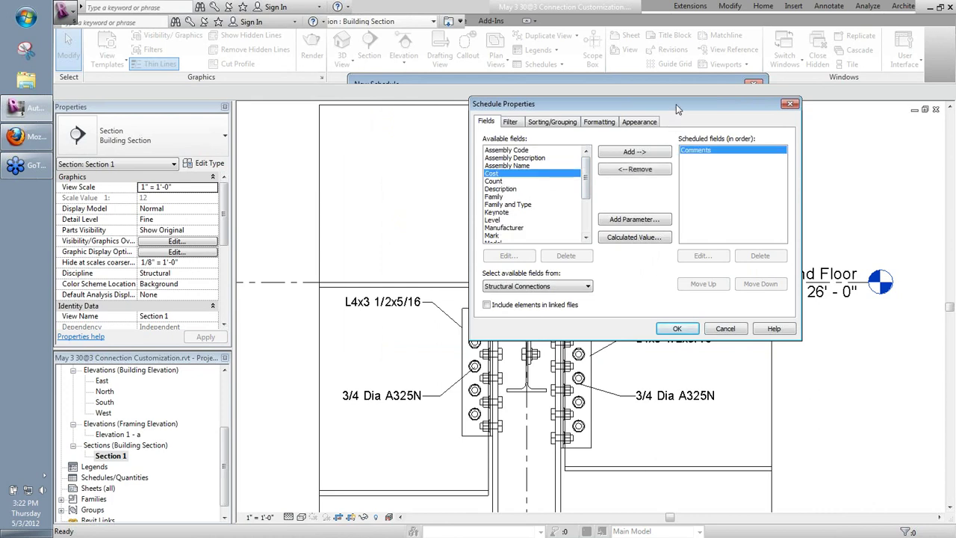
pyautogui.moveTo(676, 104); pyautogui.dragTo(564, 101)
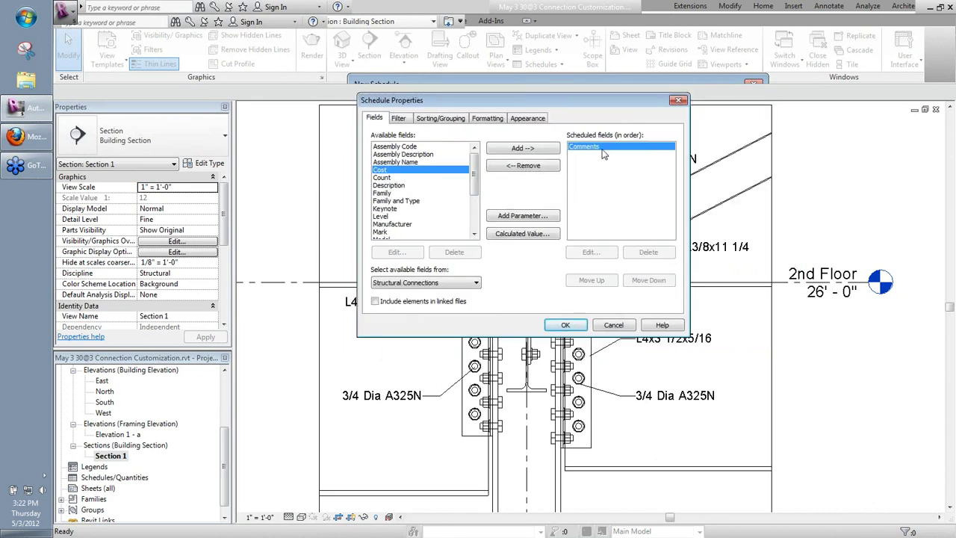
pyautogui.doubleClick(389, 178)
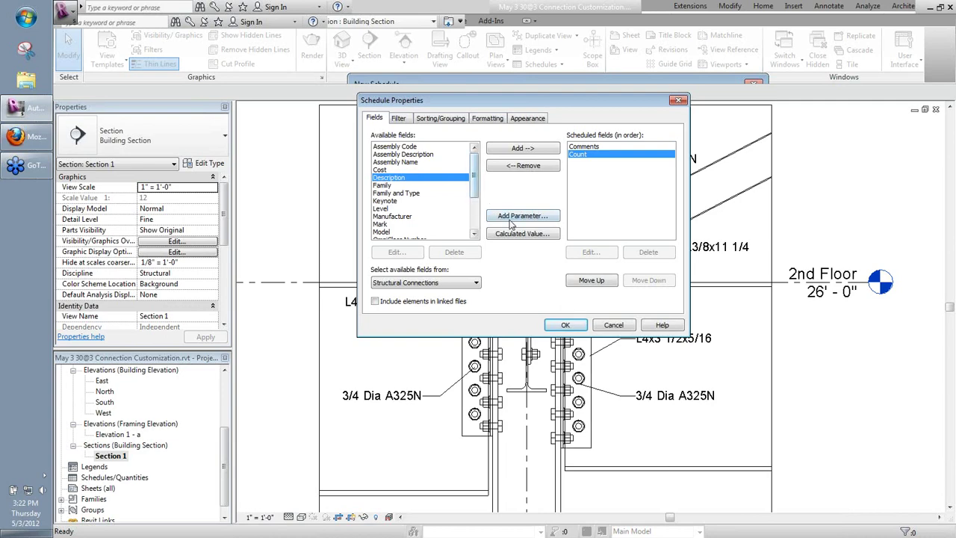
pyautogui.click(404, 118)
pyautogui.click(456, 139)
pyautogui.click(448, 157)
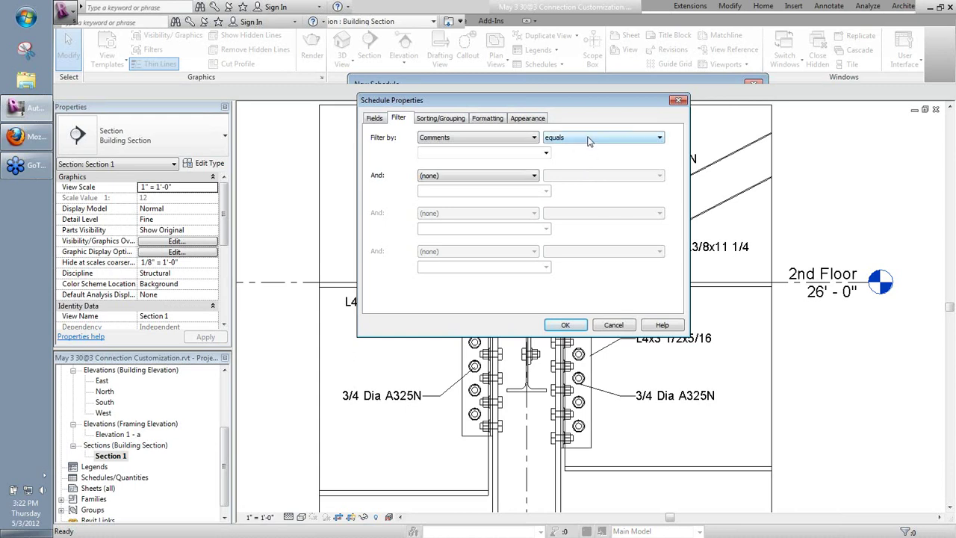
pyautogui.click(588, 139)
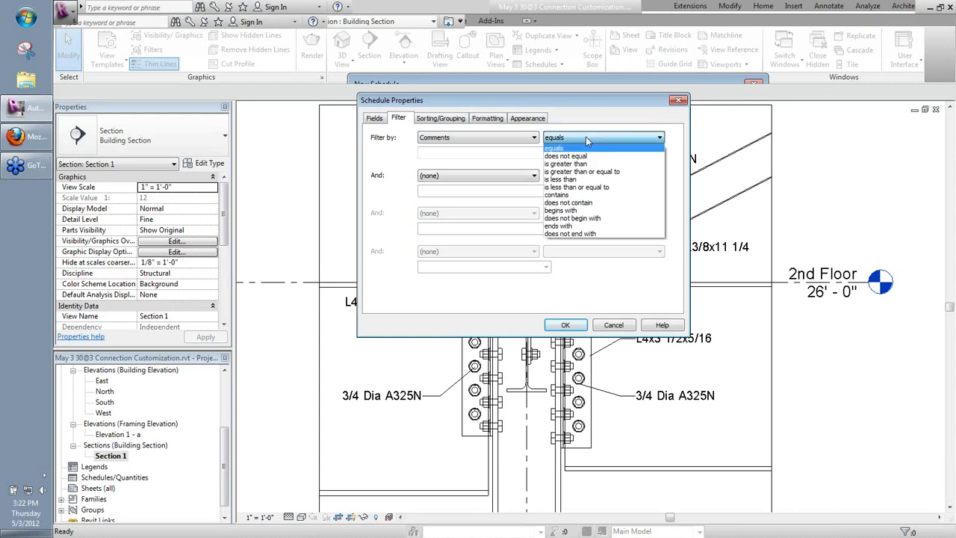
pyautogui.click(587, 139)
pyautogui.click(514, 140)
pyautogui.click(473, 149)
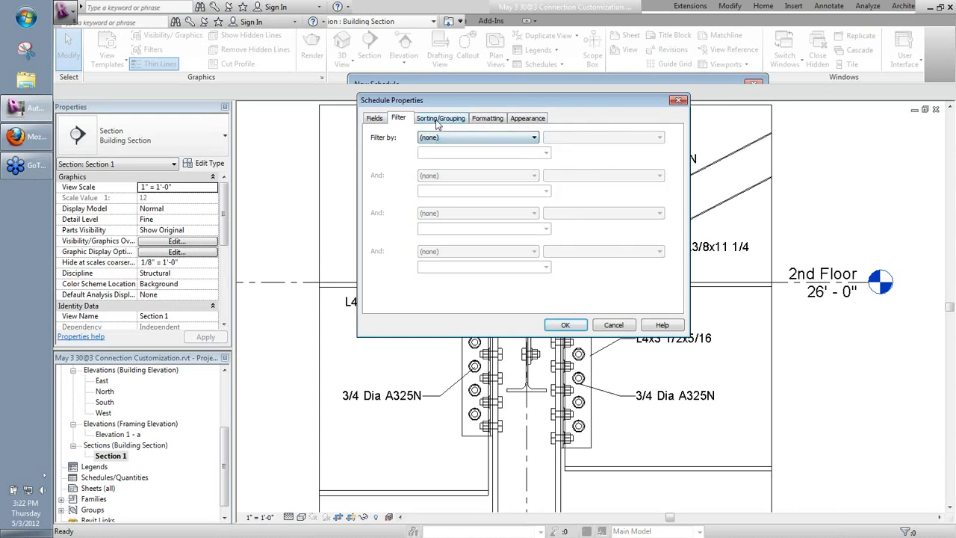
# Sort the schedule by Comments with a header, include grand totals with title, count and totals, turn off itemizing every instance, and generate it.
pyautogui.click(439, 118)
pyautogui.click(527, 140)
pyautogui.click(469, 155)
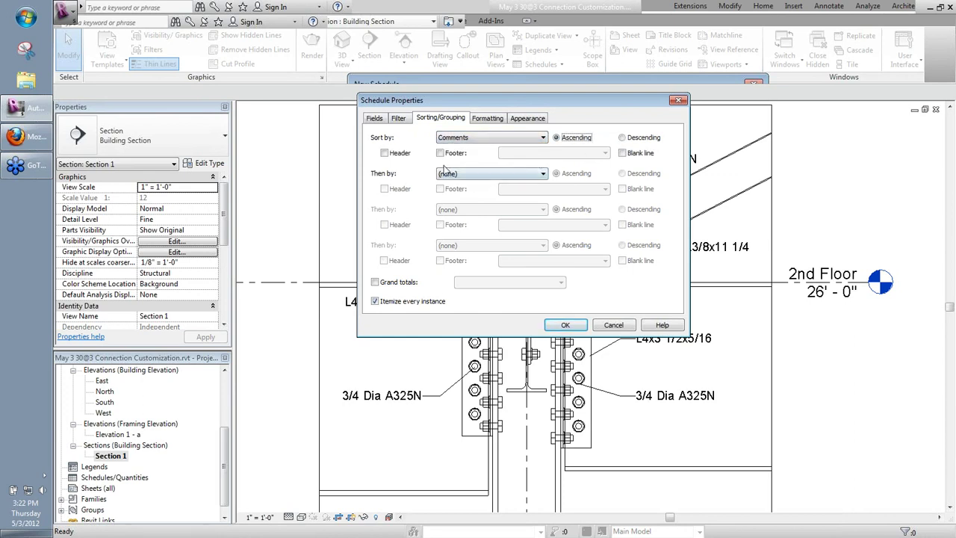
pyautogui.click(385, 153)
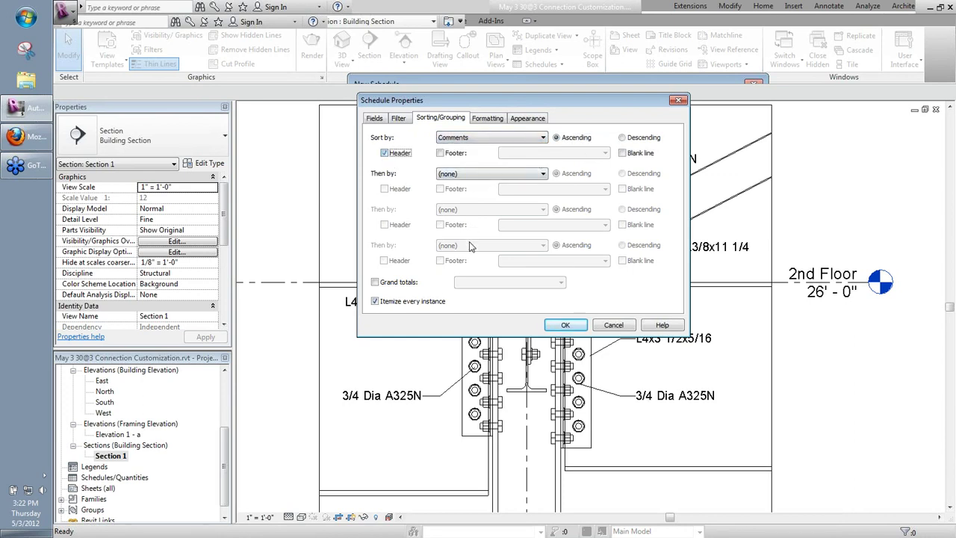
pyautogui.click(398, 284)
pyautogui.click(410, 301)
pyautogui.click(532, 283)
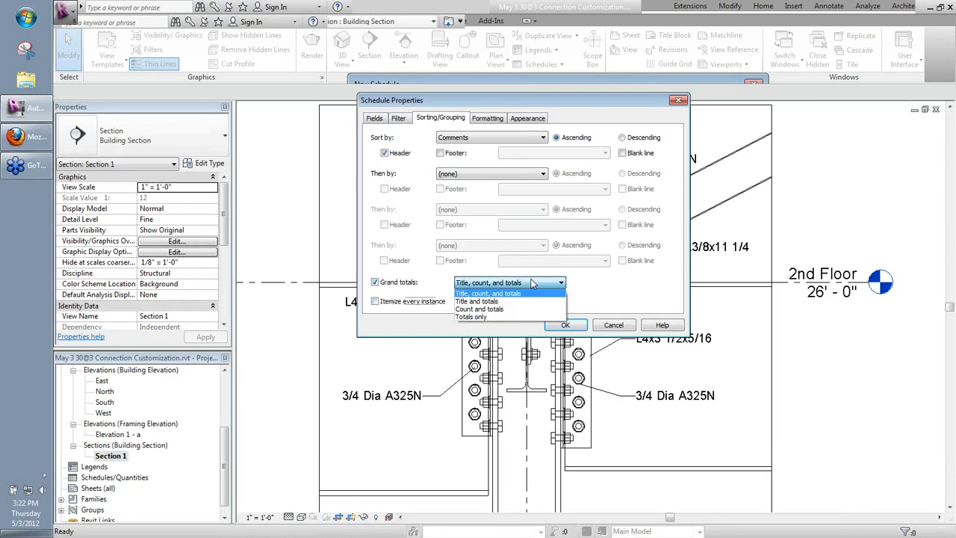
pyautogui.click(490, 291)
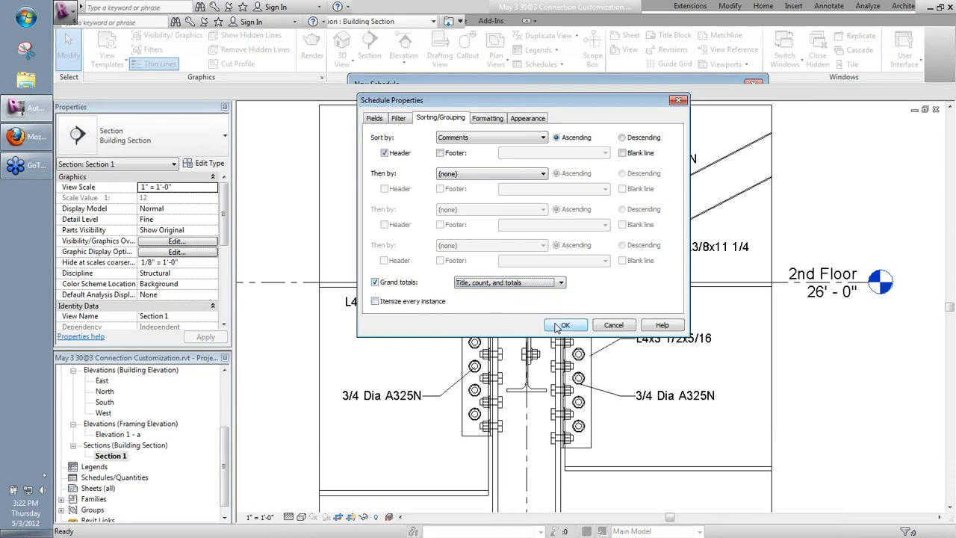
pyautogui.click(560, 327)
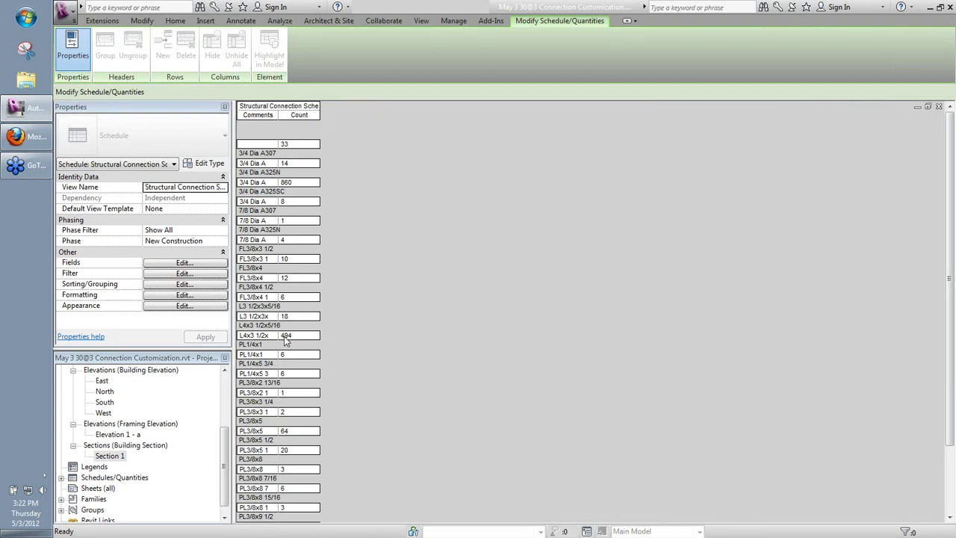
# Review the bolt, angle and plate counts throughout the structural connection schedule.
pyautogui.scroll(-3, 366, 284)
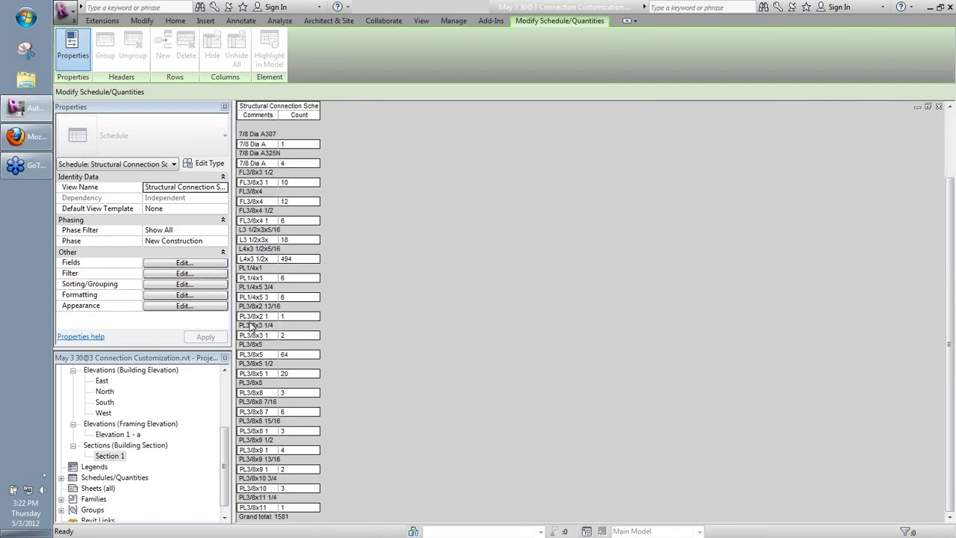
pyautogui.scroll(3, 269, 315)
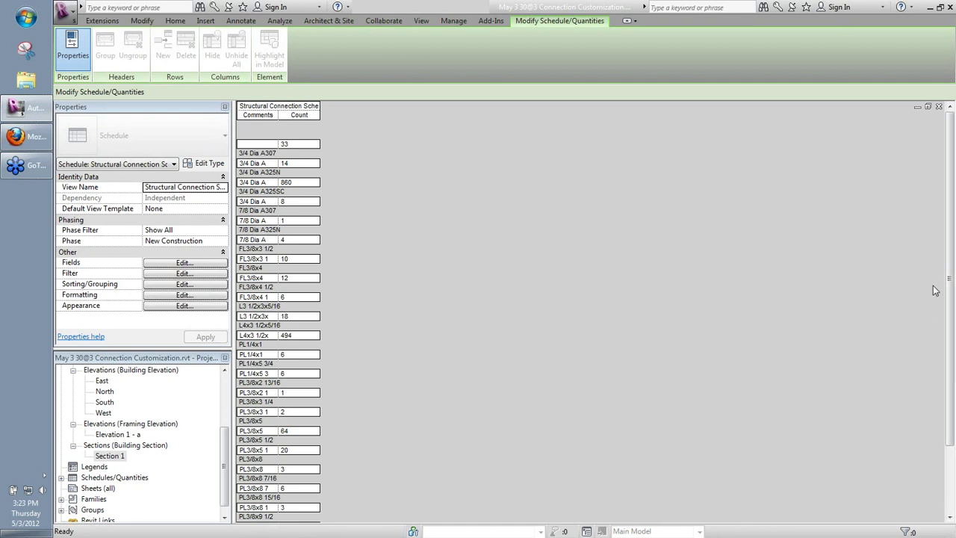
pyautogui.click(535, 250)
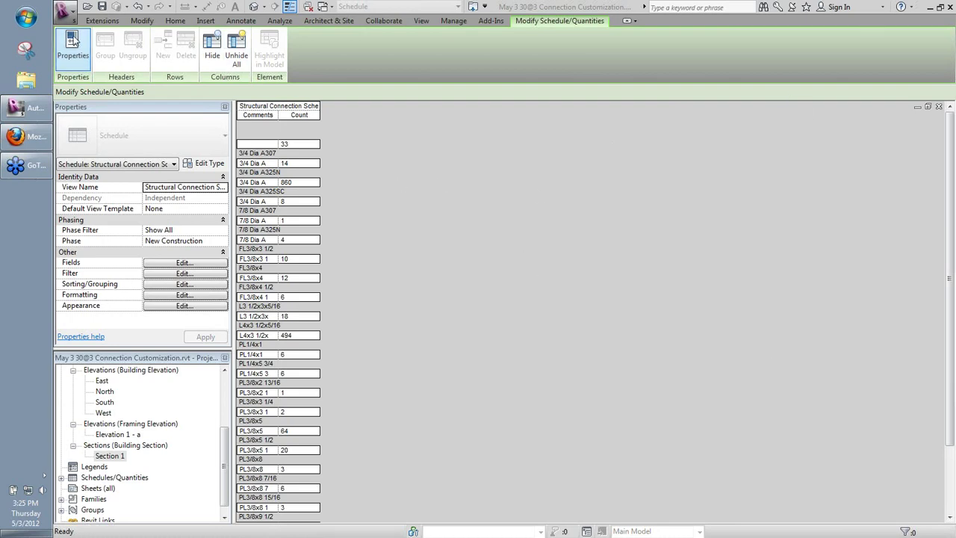
# Switch to the 3D view, bring the opposite side of the beam-to-column moment connection into view, and clear the selection.
pyautogui.click(254, 7)
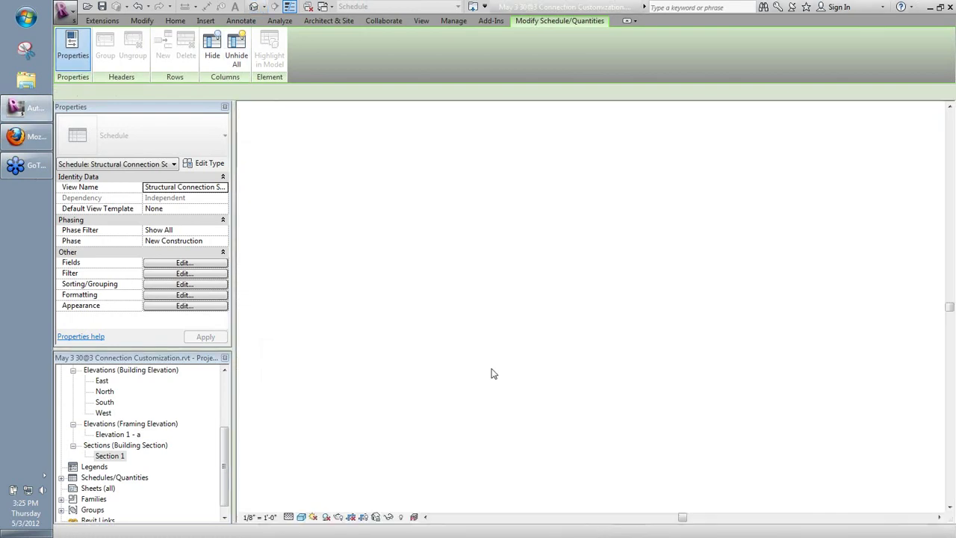
pyautogui.scroll(4, 340, 215)
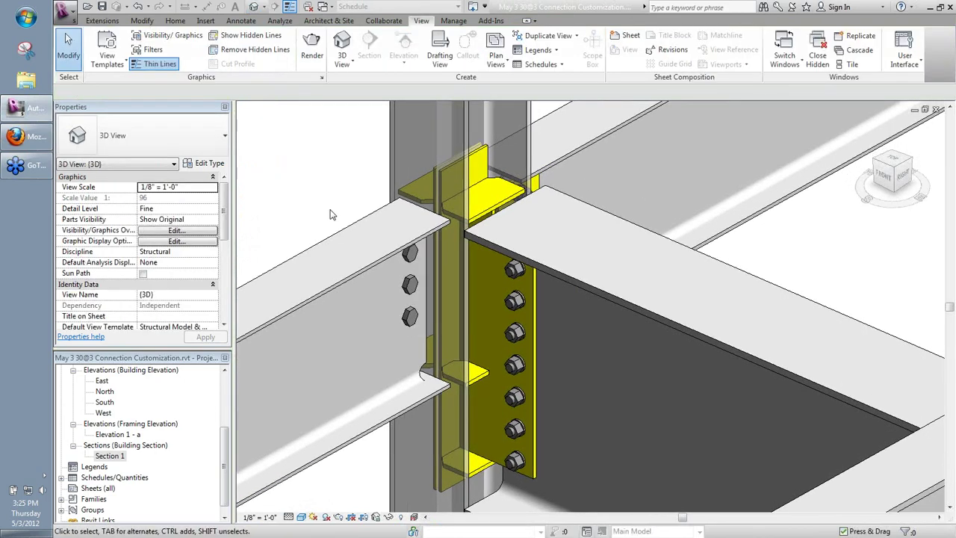
pyautogui.click(411, 293)
pyautogui.keyDown('shift'); pyautogui.moveTo(412, 295); pyautogui.dragTo(505, 333, button='middle'); pyautogui.keyUp('shift')
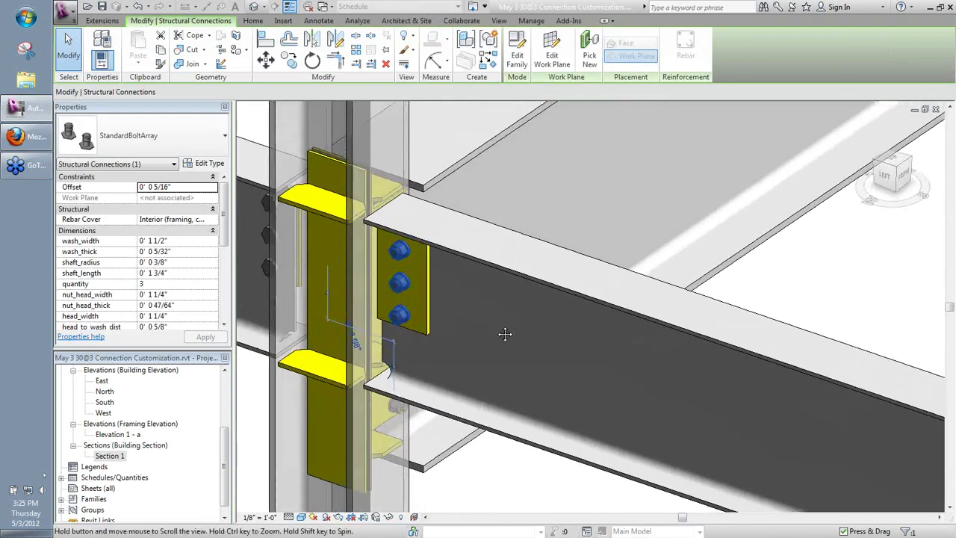
pyautogui.press('Escape')
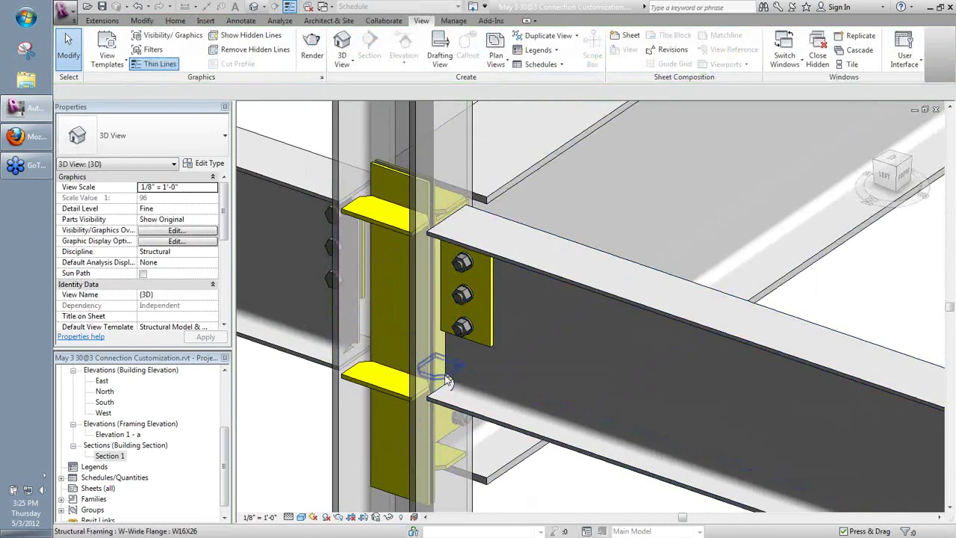
# Open the beam's moment connection for editing and review its column web doubler, column flange stiffener and shear tab design details.
pyautogui.press('e')
pyautogui.press('d')
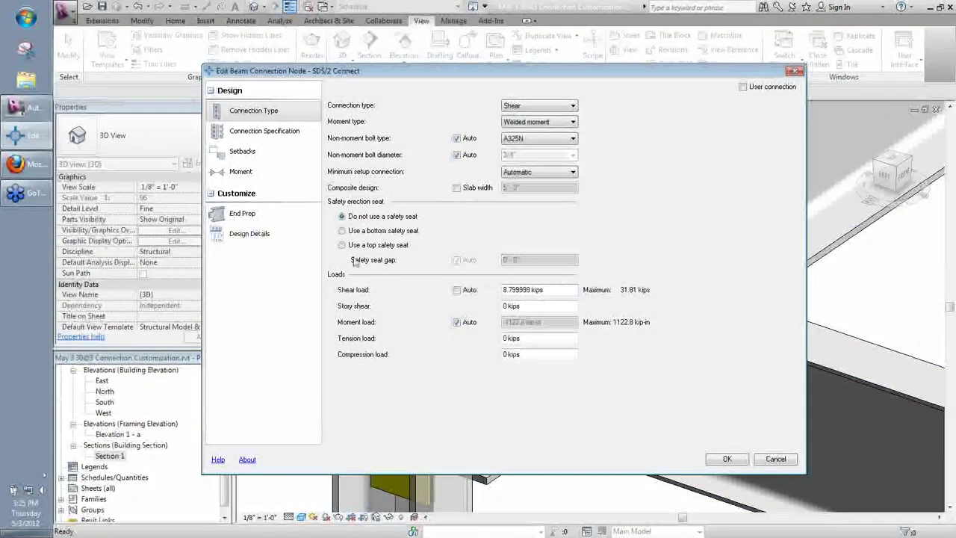
pyautogui.moveTo(588, 73); pyautogui.dragTo(519, 60)
pyautogui.click(218, 221)
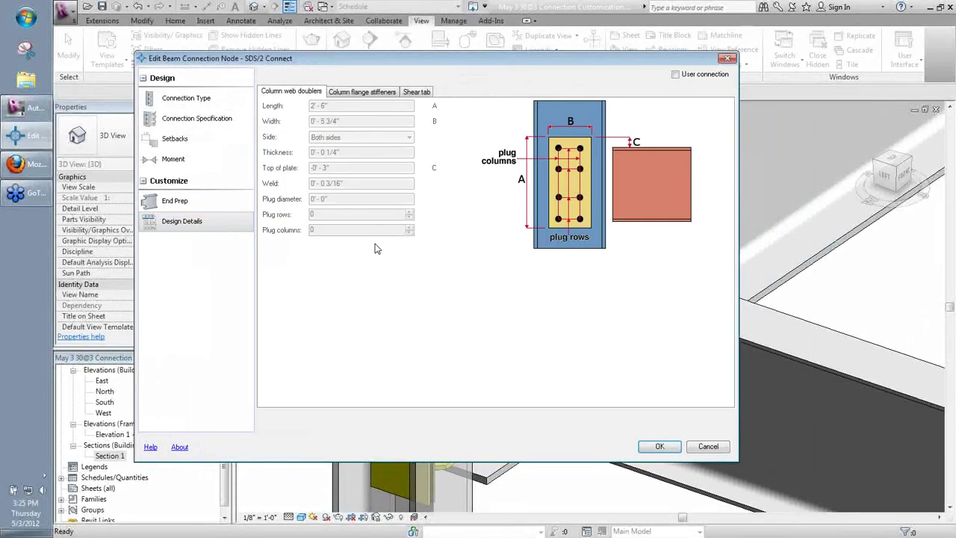
pyautogui.click(299, 97)
pyautogui.click(379, 96)
pyautogui.click(423, 93)
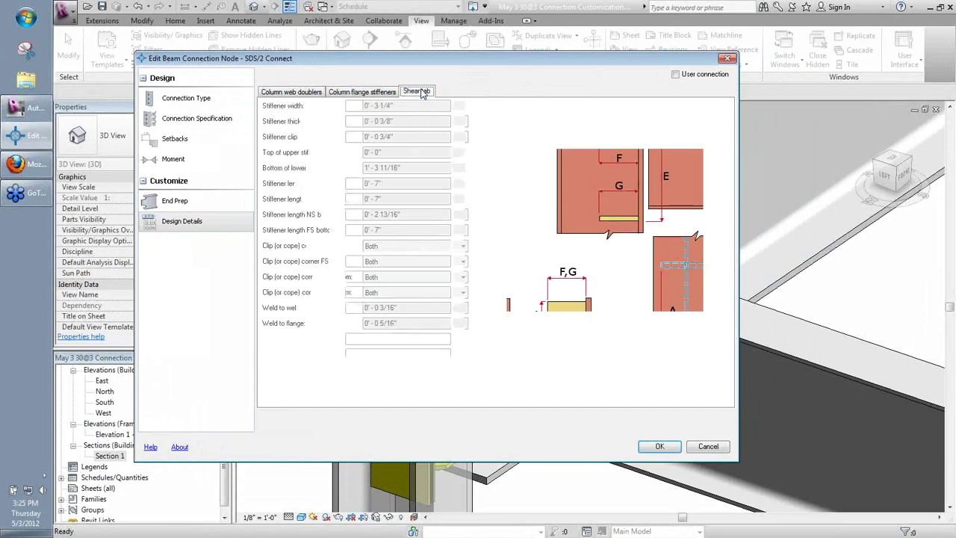
pyautogui.click(392, 92)
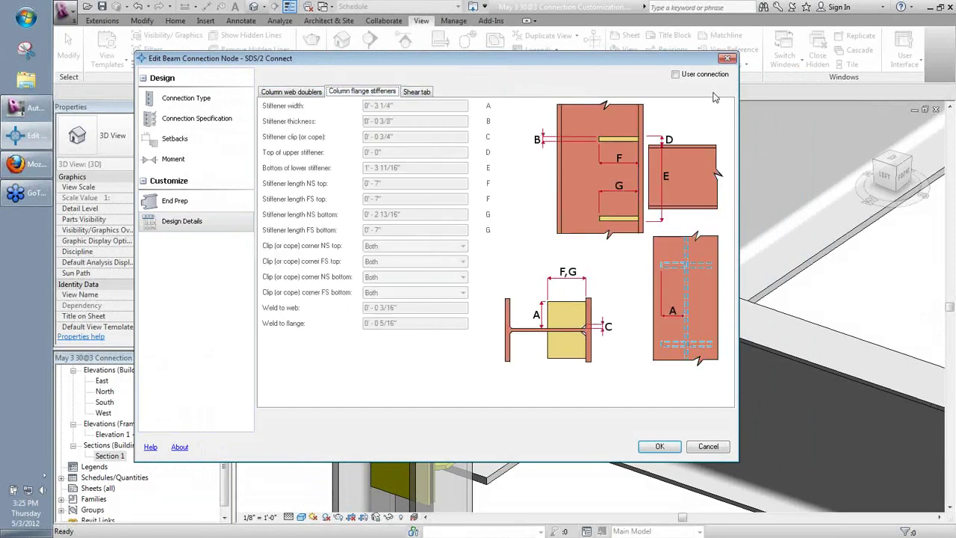
# Make it a user connection, set the column flange stiffener thickness to 1/2", and apply the connection changes.
pyautogui.click(676, 75)
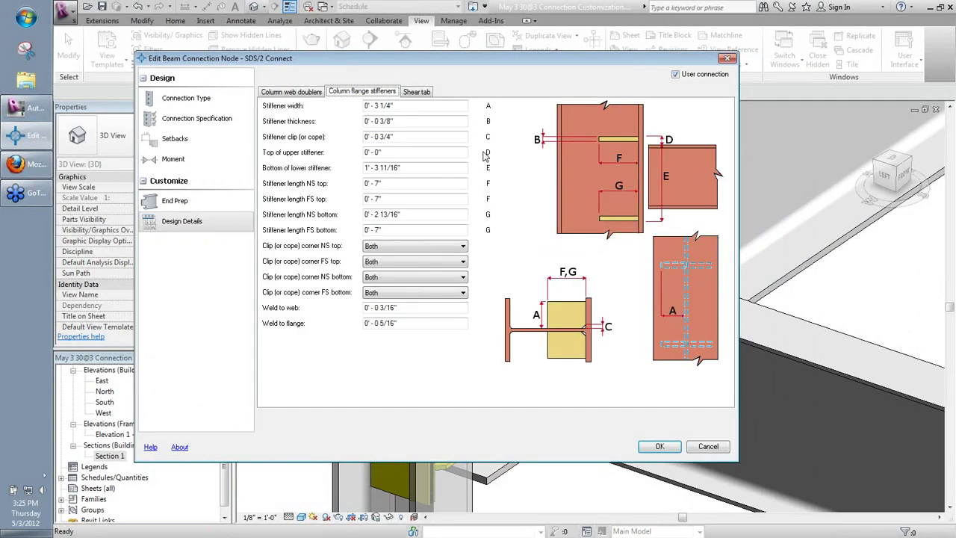
pyautogui.click(407, 121)
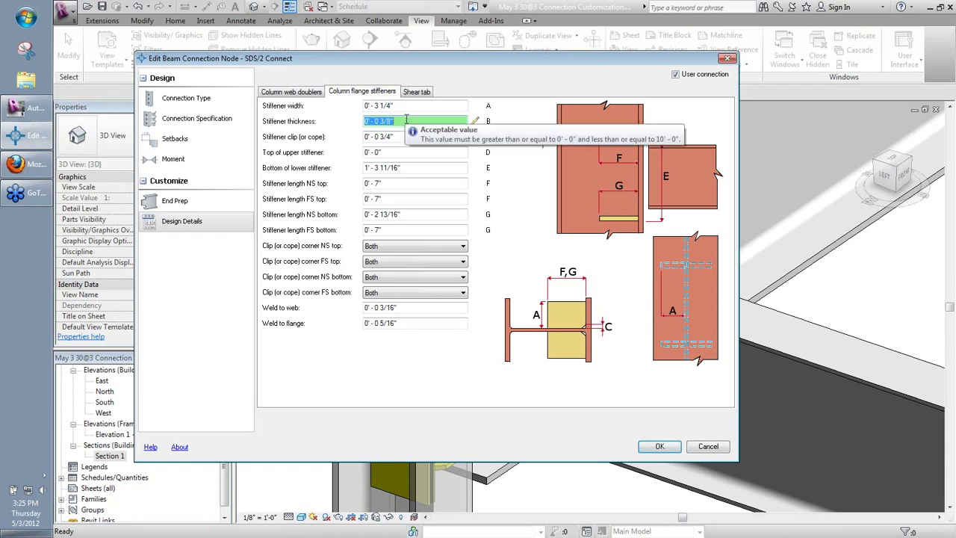
pyautogui.write('1/2')
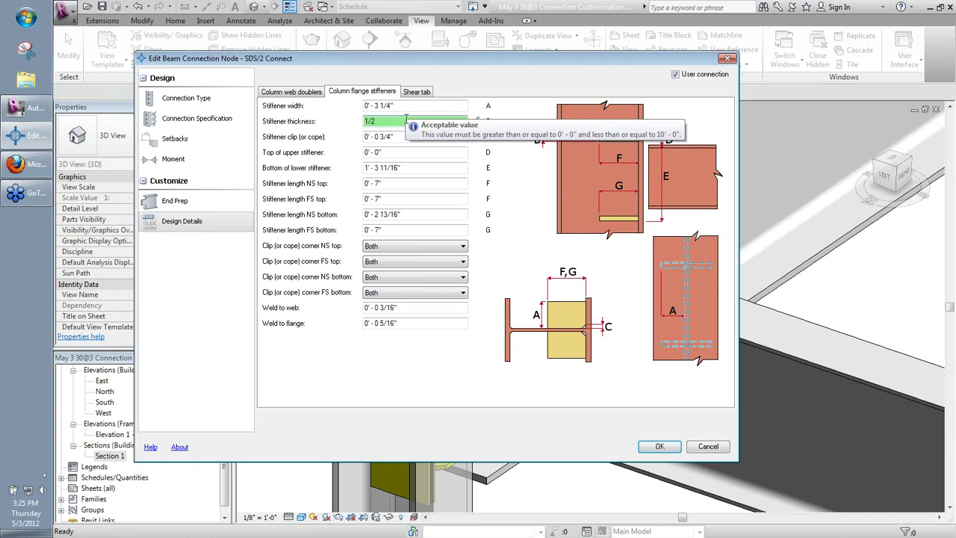
pyautogui.press('Tab')
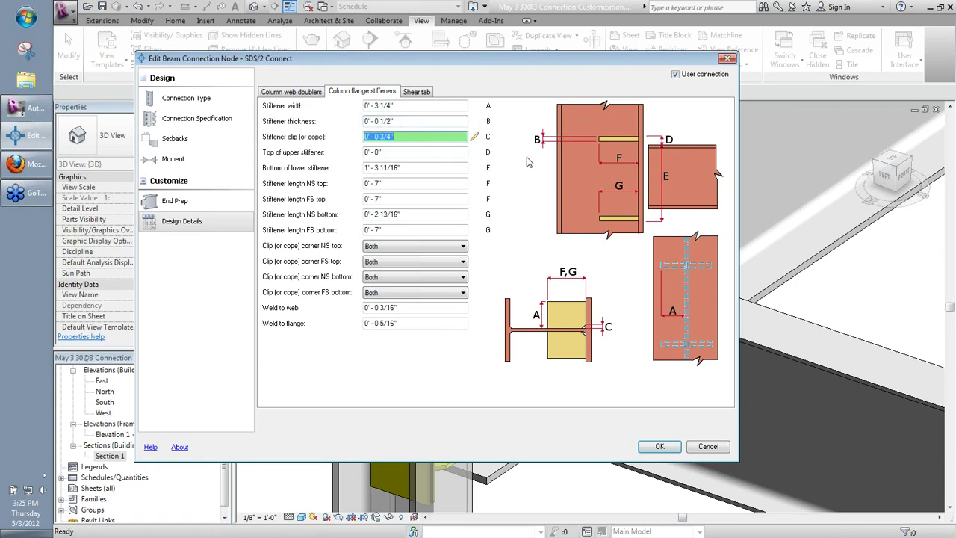
pyautogui.click(659, 446)
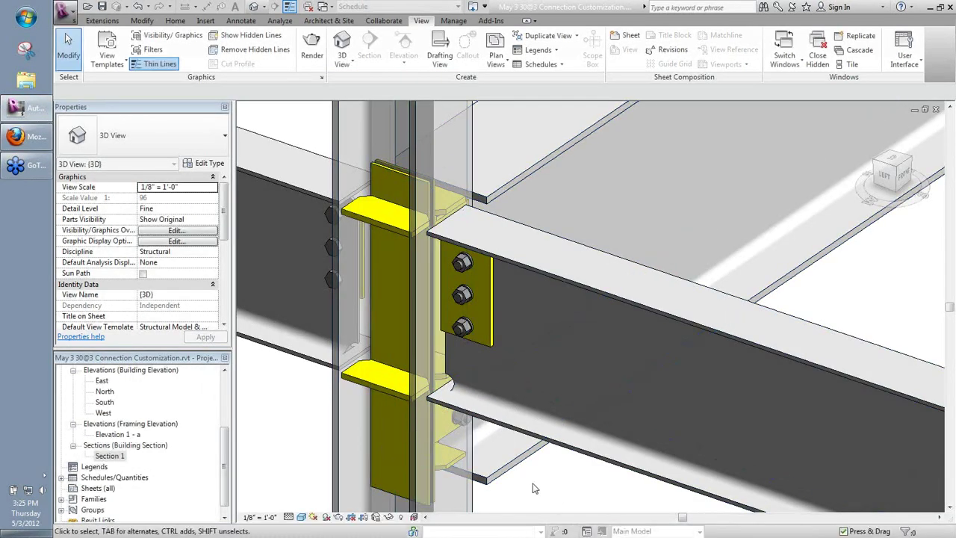
# Inspect the edited column flange stiffeners in the 3D model, up close and within the whole joint.
pyautogui.scroll(2, 383, 396)
pyautogui.moveTo(389, 373); pyautogui.dragTo(383, 417, button='middle')
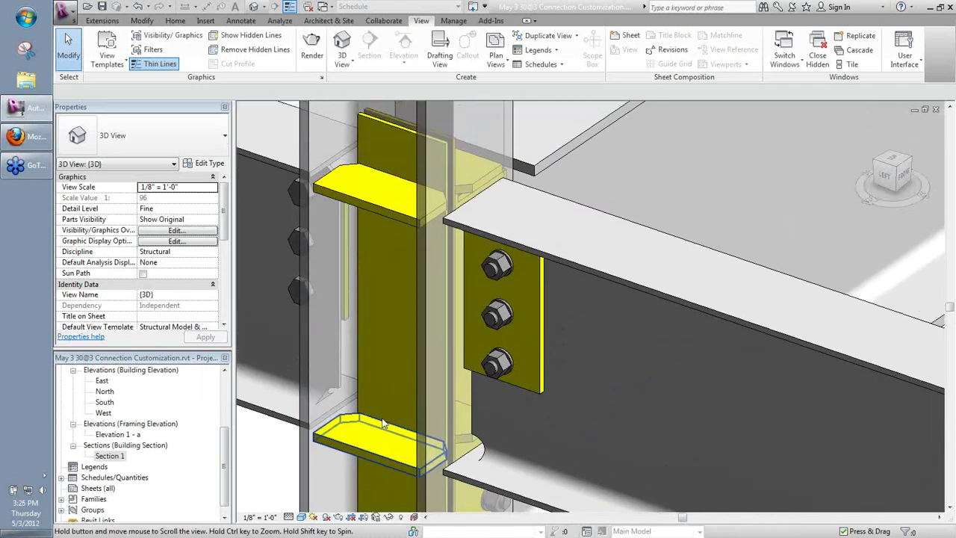
pyautogui.scroll(-1, 383, 416)
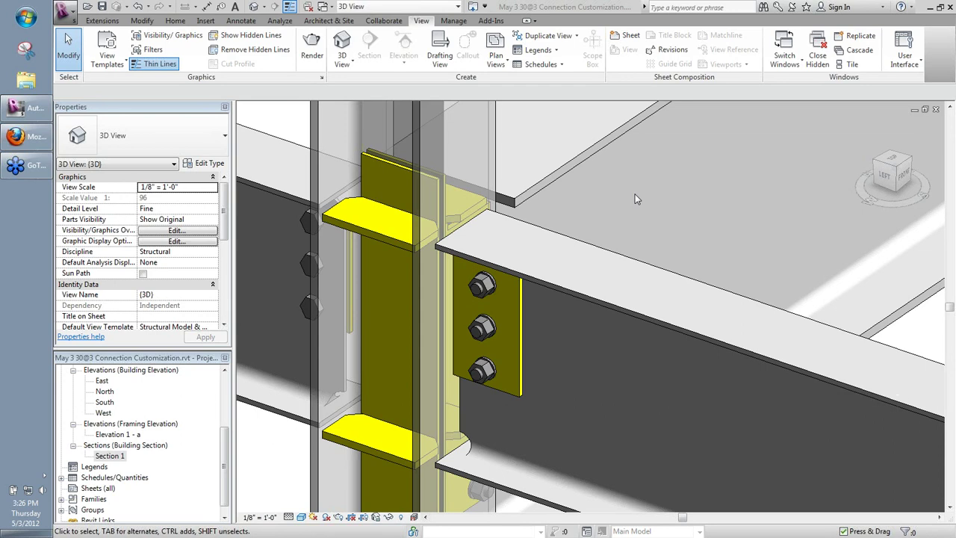
pyautogui.moveTo(636, 224); pyautogui.dragTo(583, 277, button='middle')
pyautogui.scroll(-1, 643, 274)
pyautogui.scroll(-1, 497, 212)
pyautogui.scroll(-1, 497, 212)
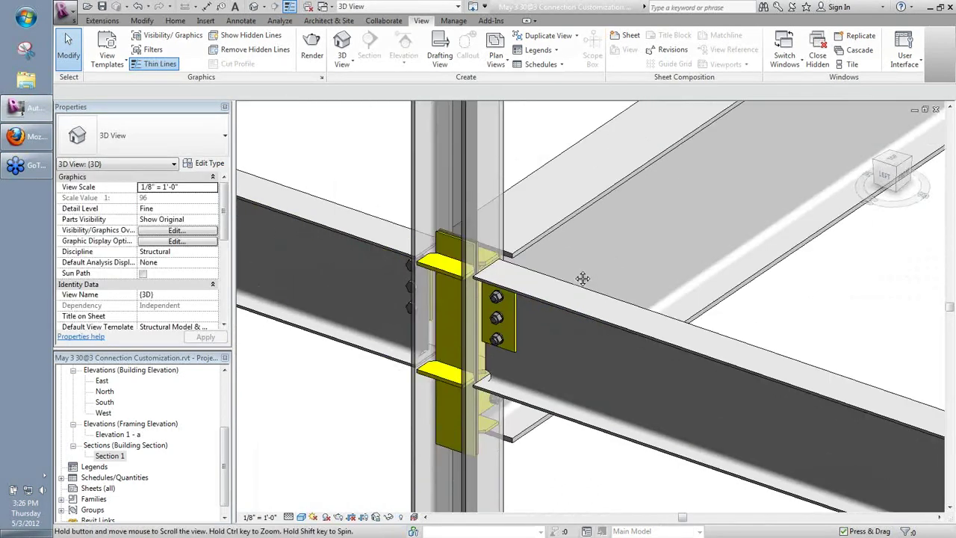